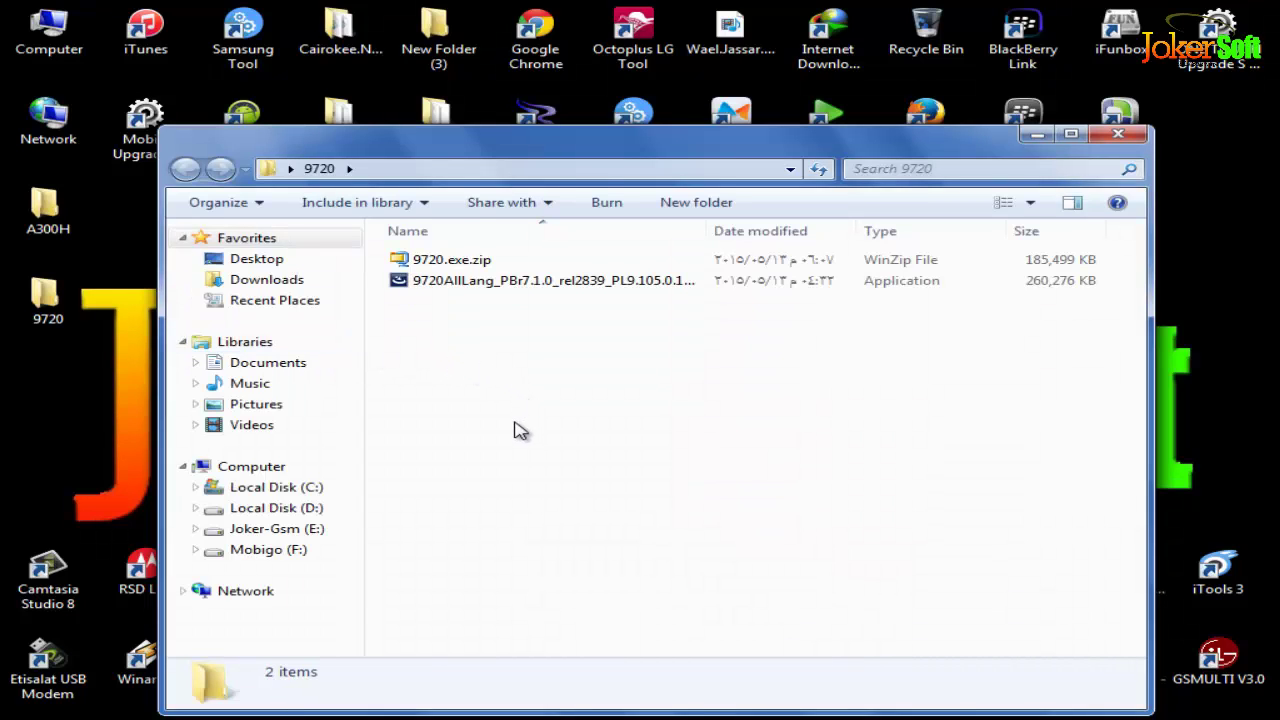
- Show the 9720 folder contents as a list, launch the 9720AllLang_PBr7.1.0_rel2839_PL9.105.0.16_A7.1.0.1046_O2_UK.exe installer, and minimize the folder window
left_click(1032, 204)
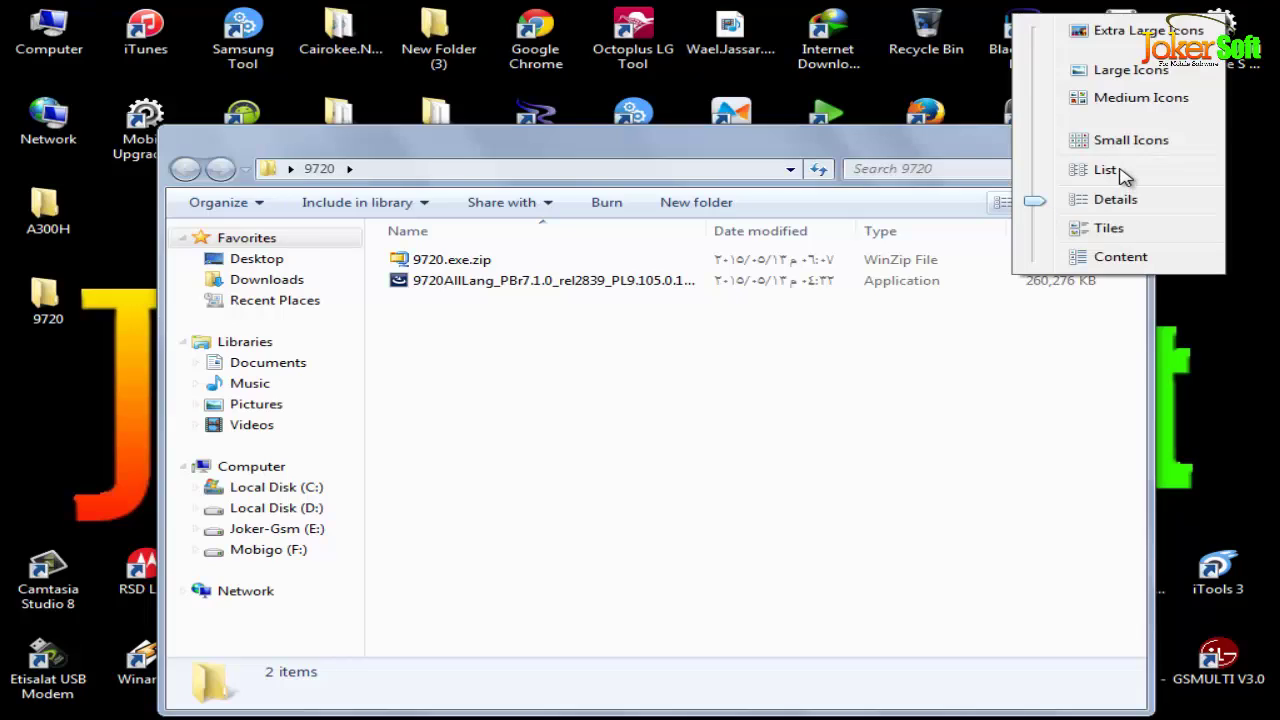
left_click(1105, 169)
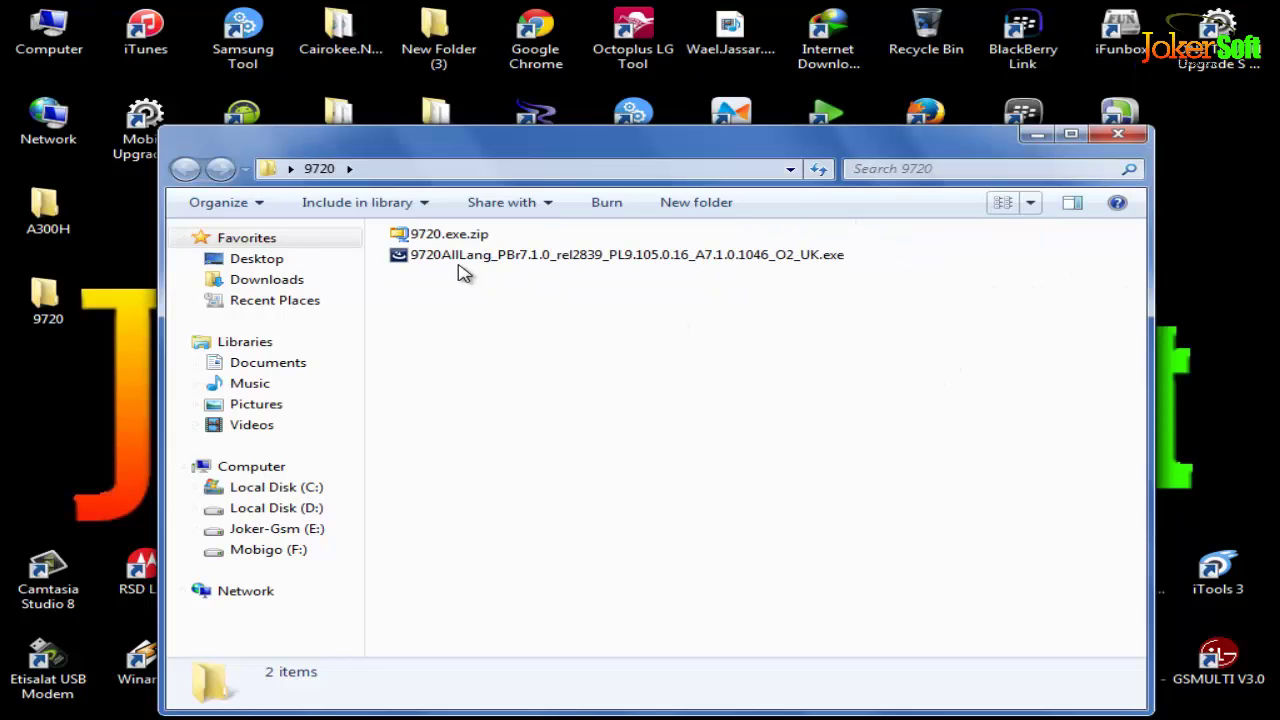
left_click(519, 263)
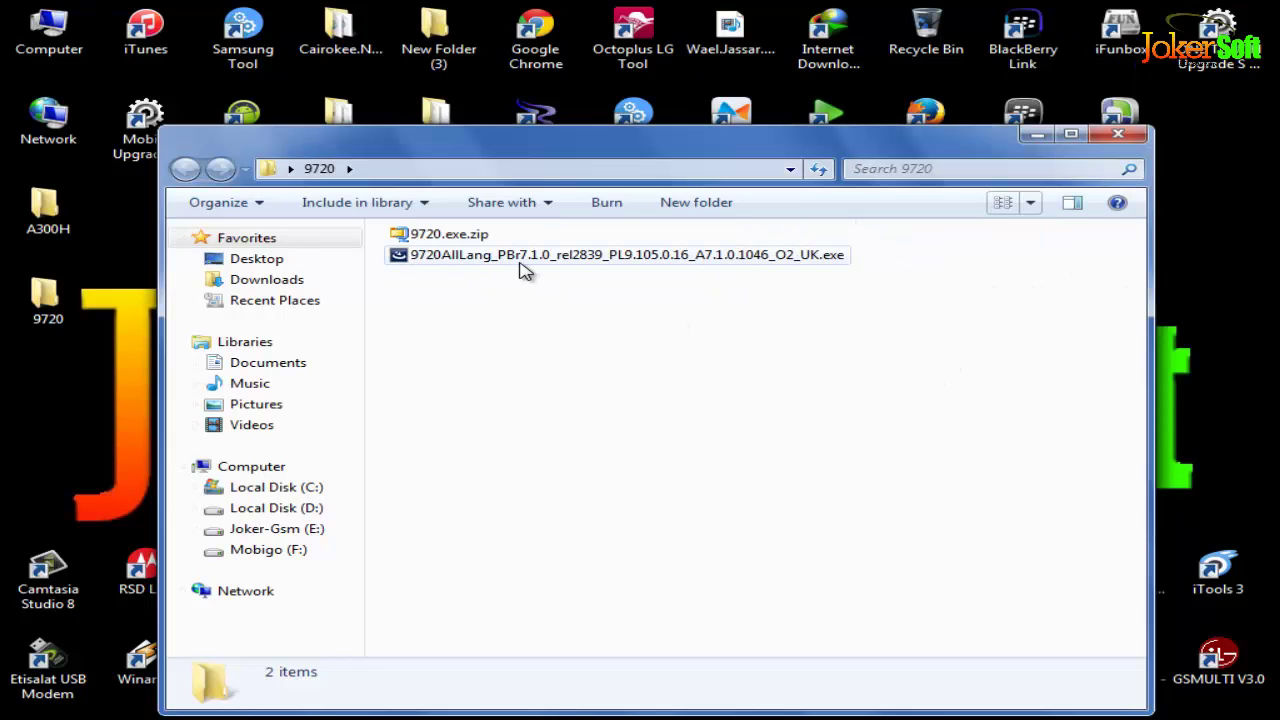
left_click(1037, 134)
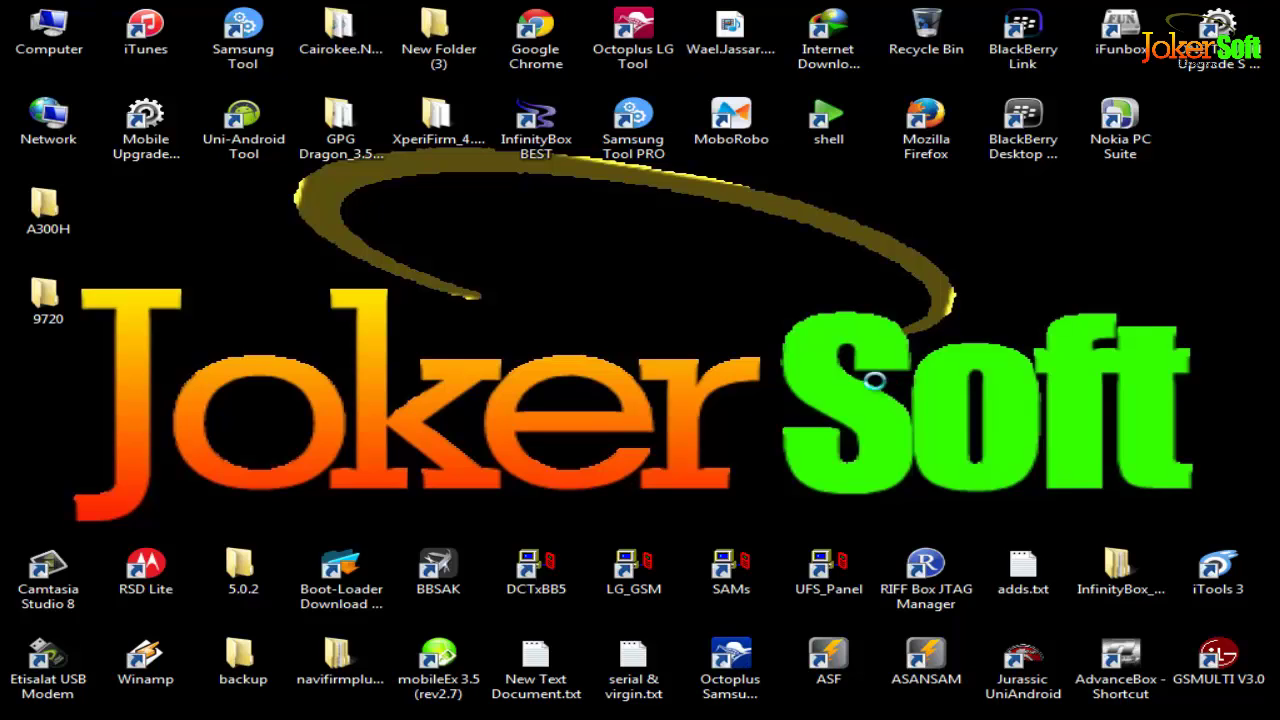
left_click(715, 413)
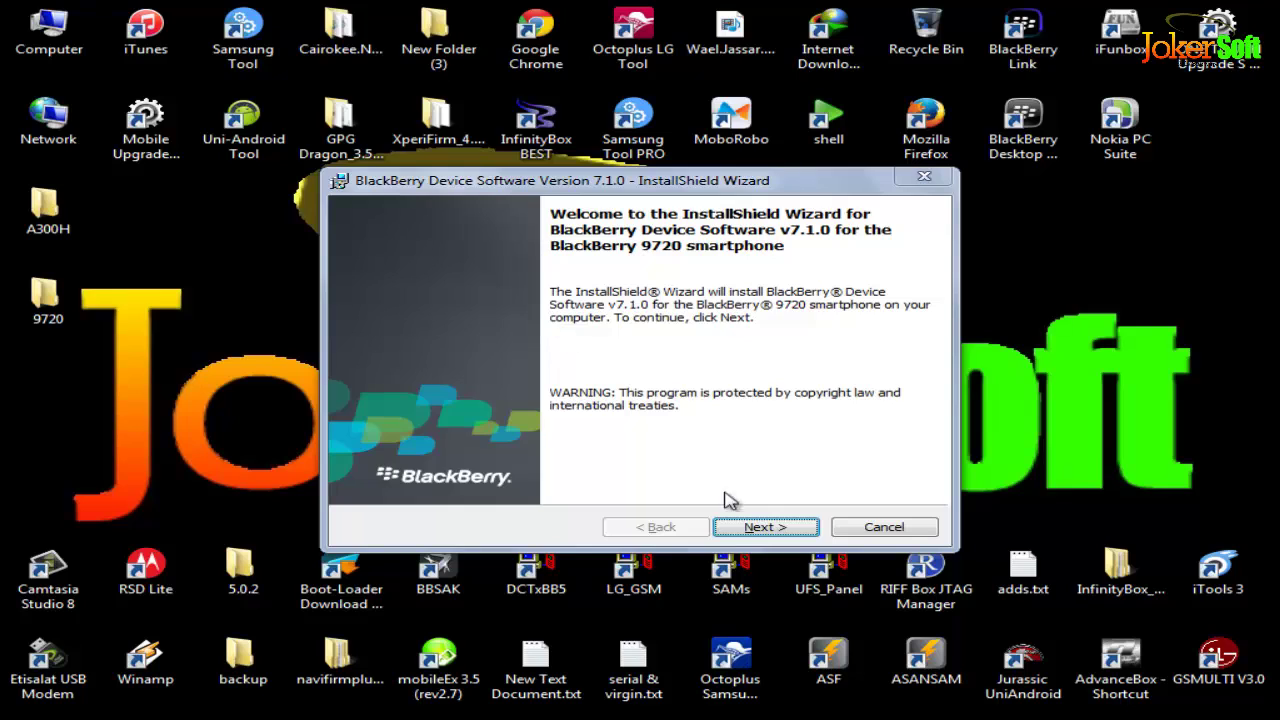
- Install the BlackBerry 9720 Device Software v7.1.0 with United States as the region, accepting the license terms, without starting BlackBerry Desktop Software
left_click(755, 527)
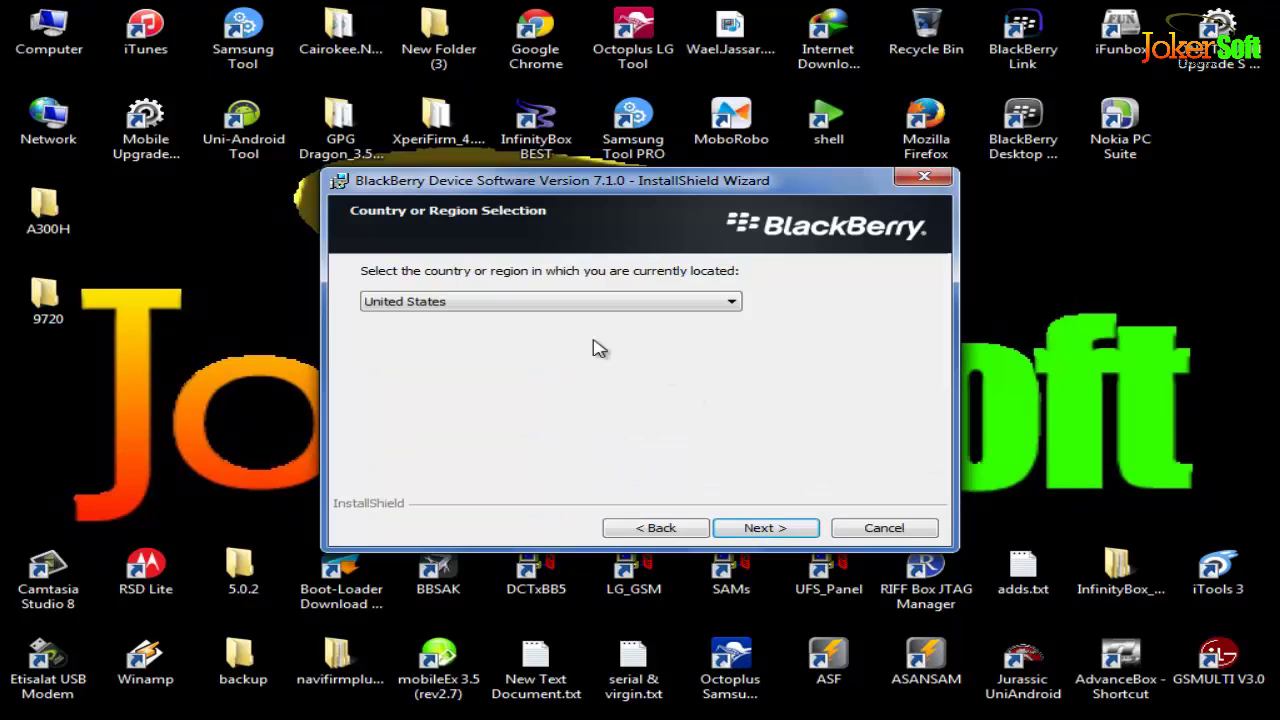
left_click(760, 526)
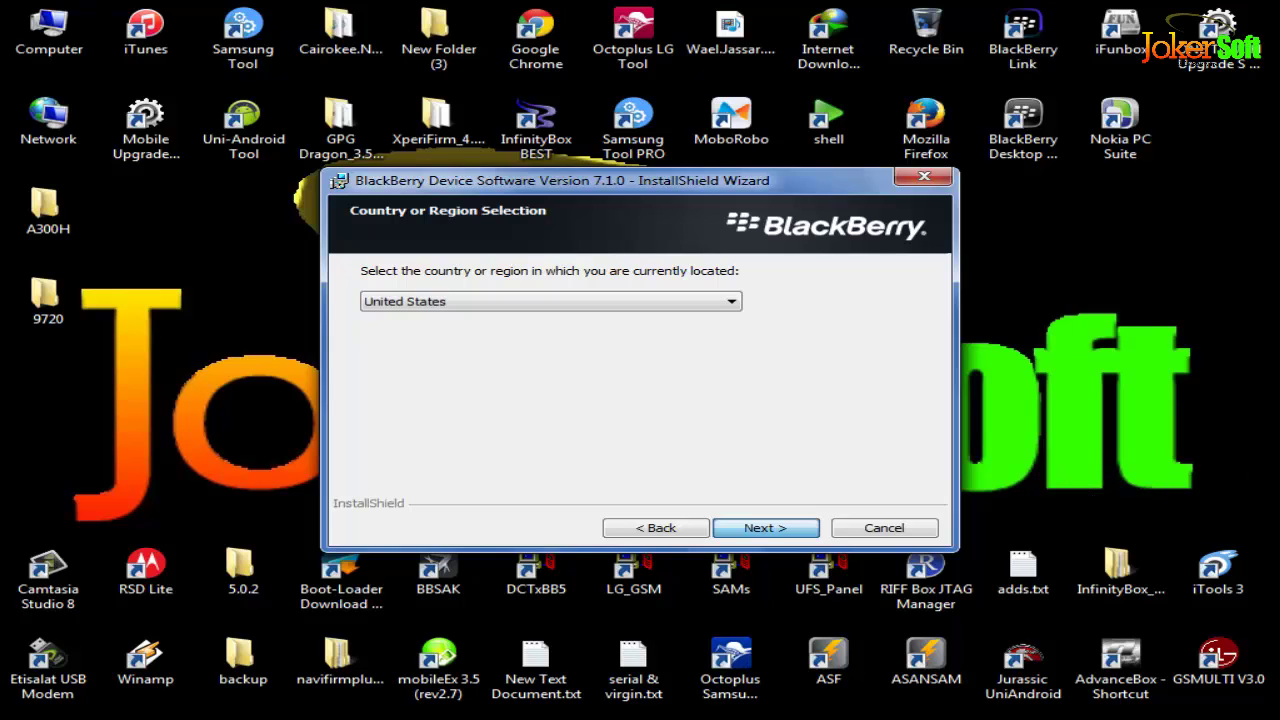
key("Return")
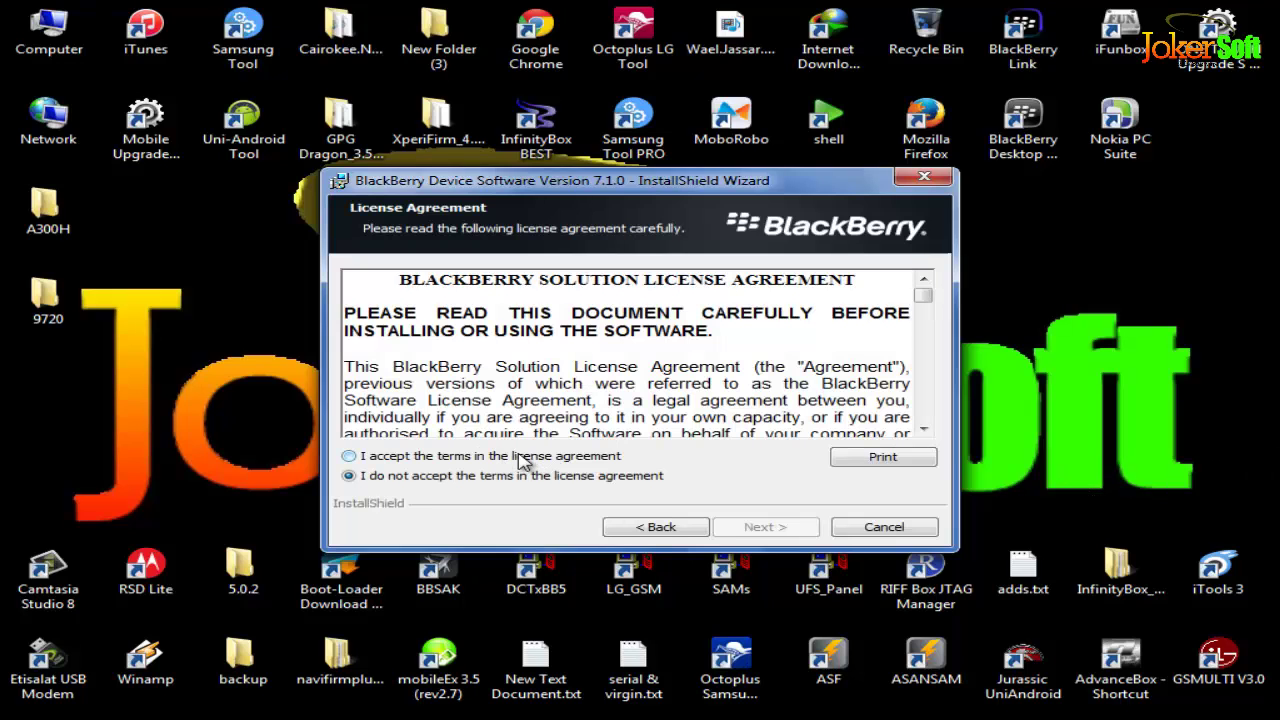
left_click(405, 458)
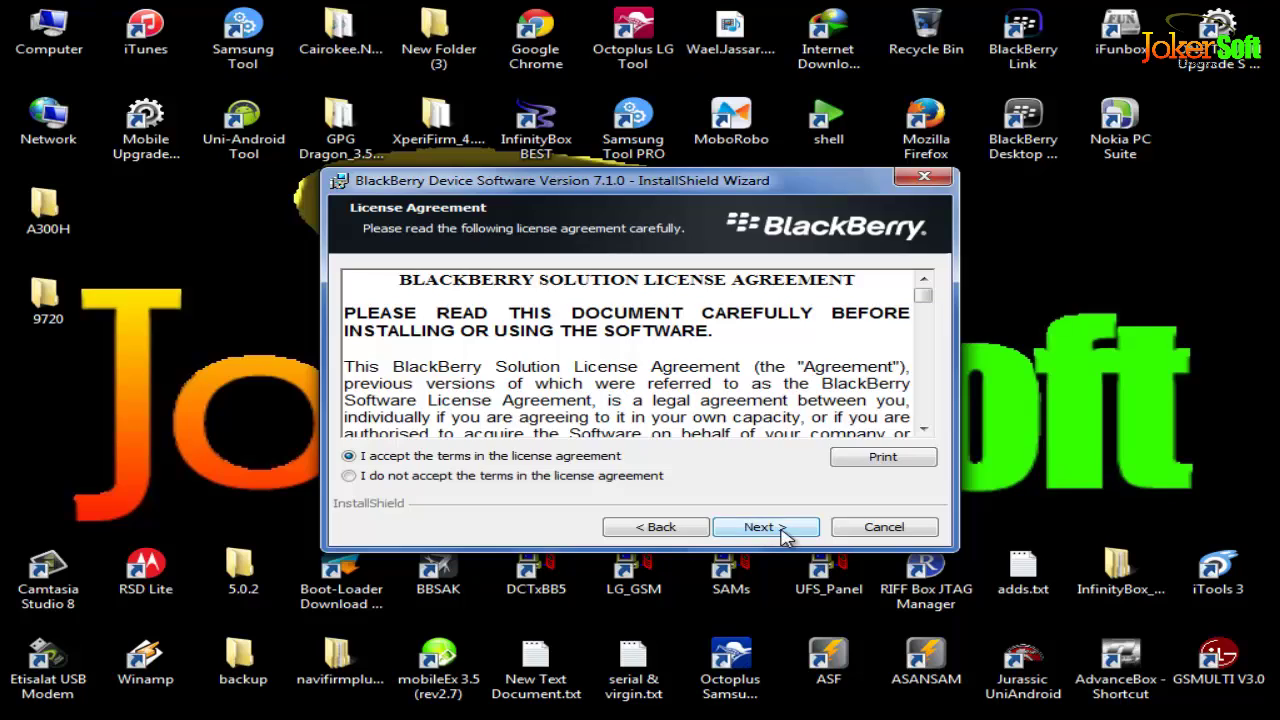
left_click(784, 533)
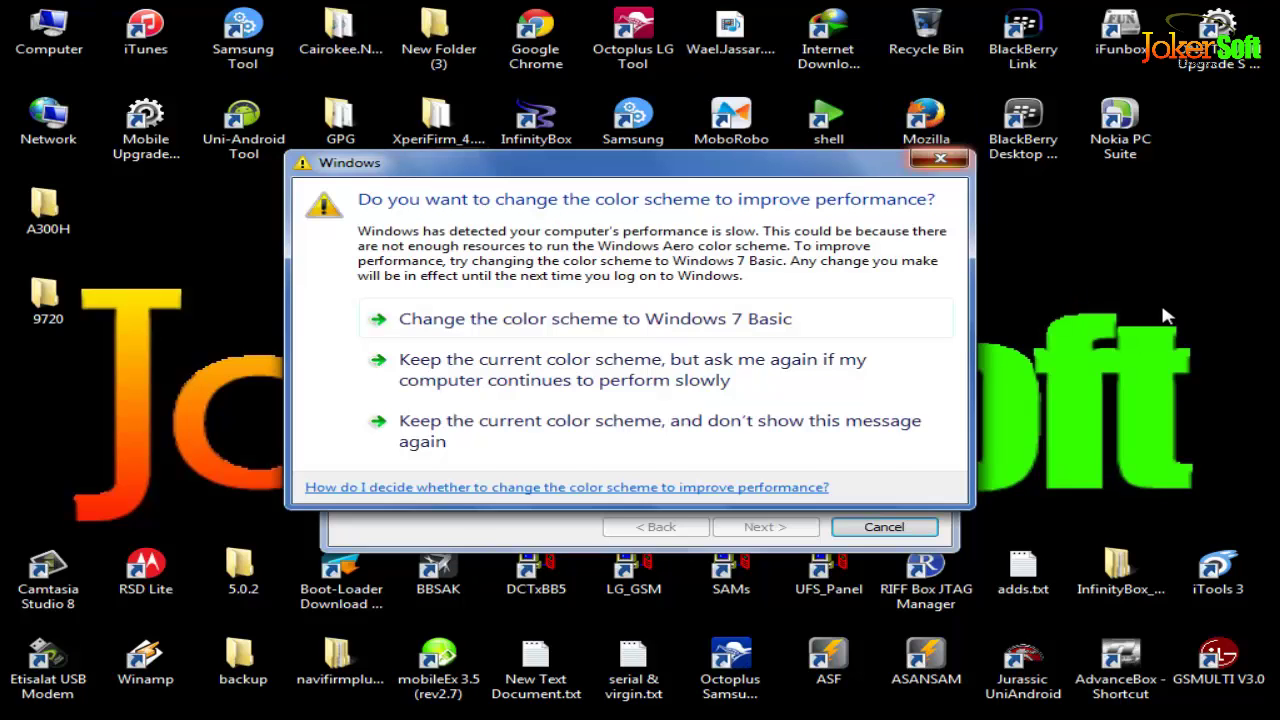
key("Escape")
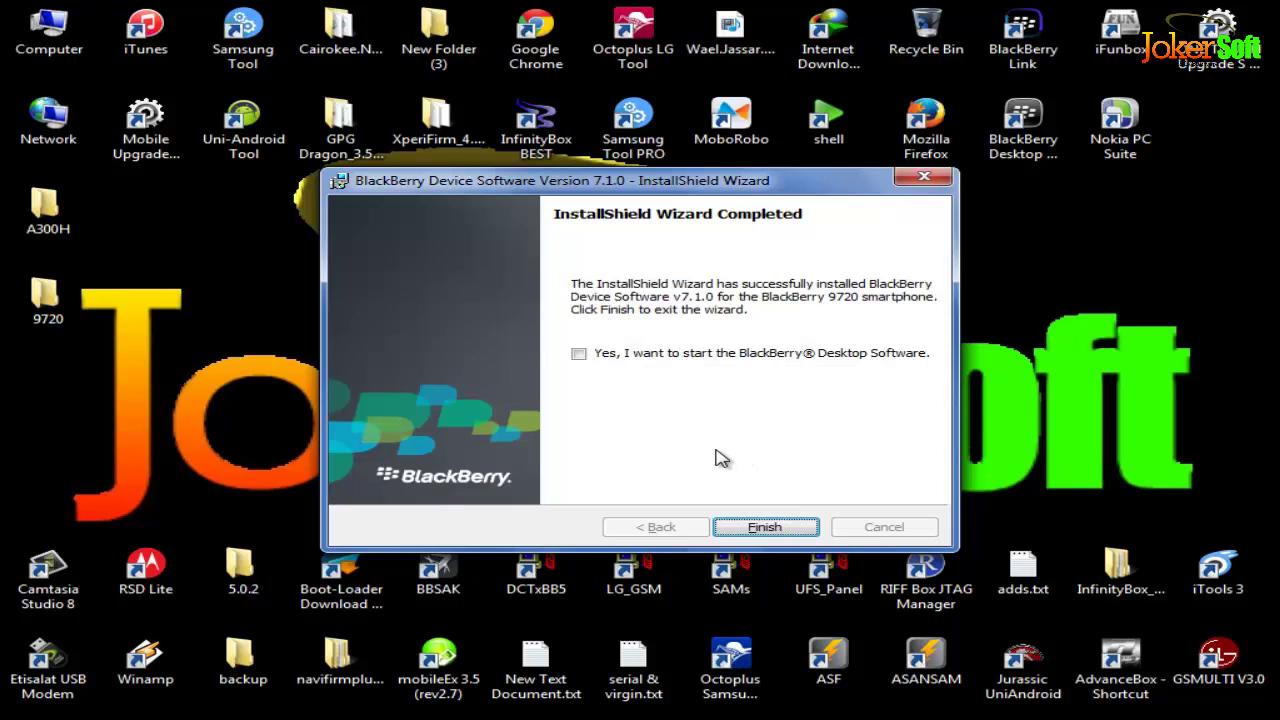
left_click(775, 530)
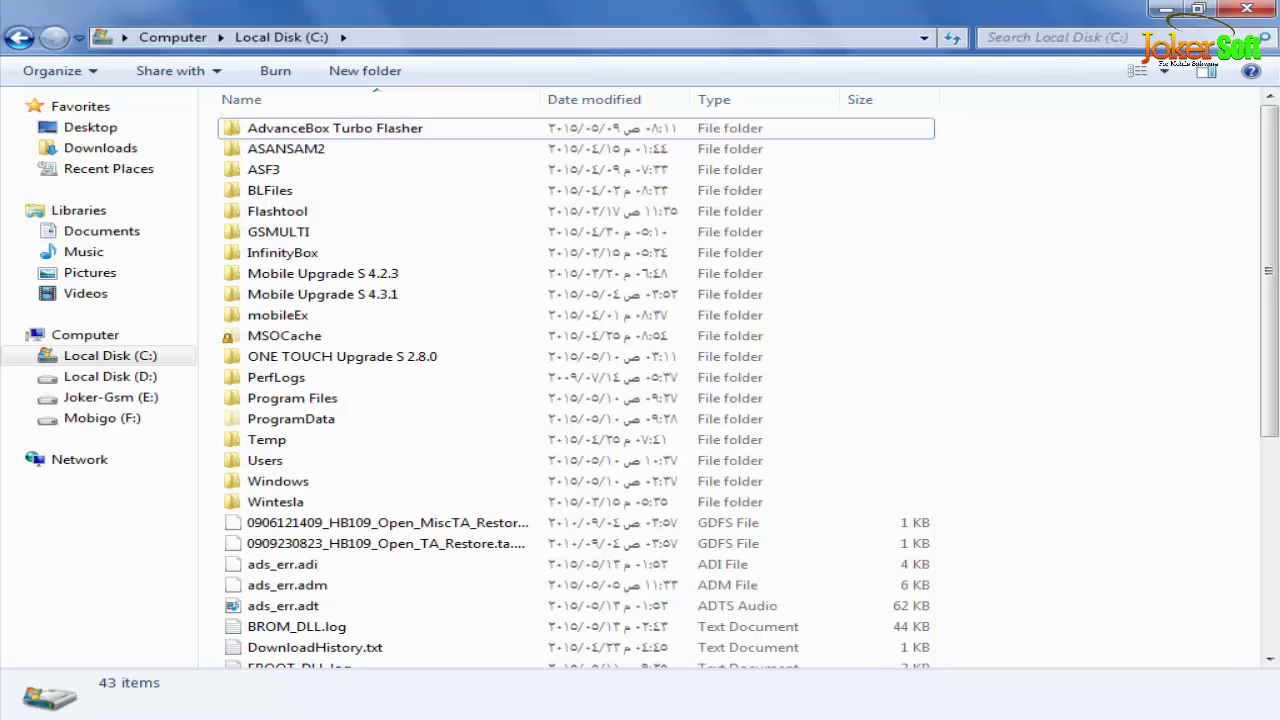
- Open the folder C:\Program Files\Common Files\Research In Motion\AppLoader and display its full path
double_click(324, 400)
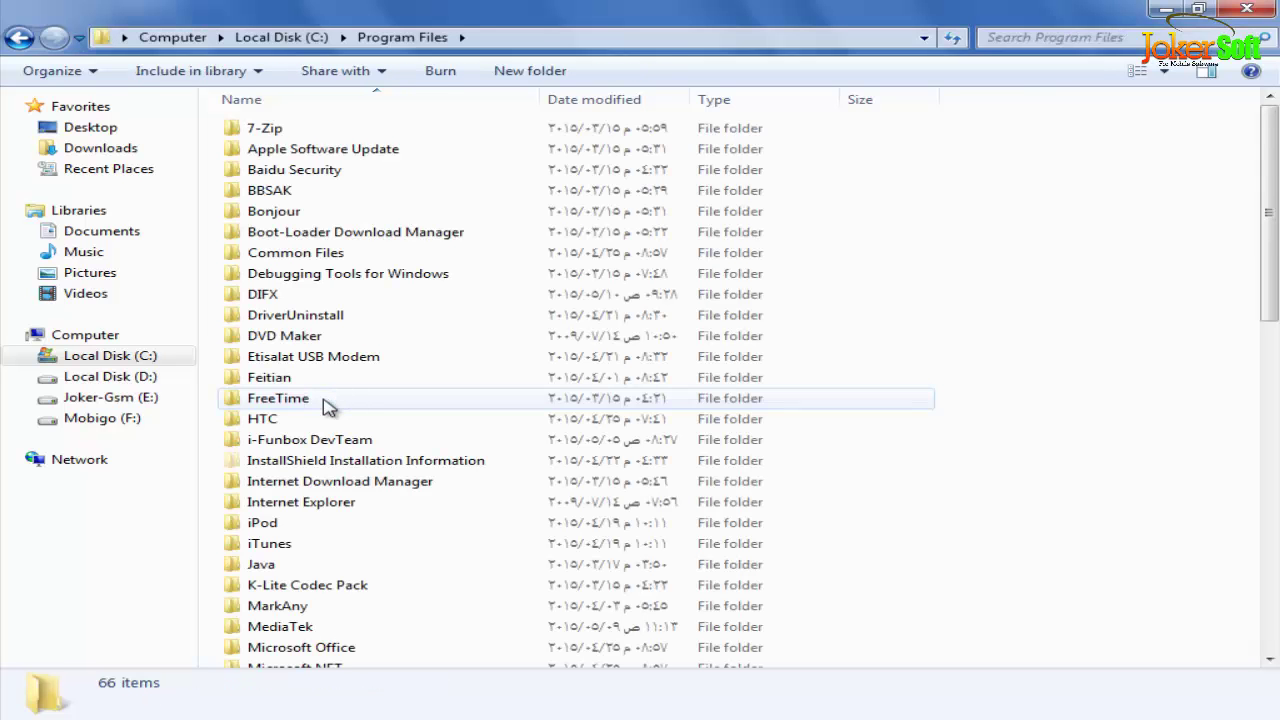
left_click(1165, 70)
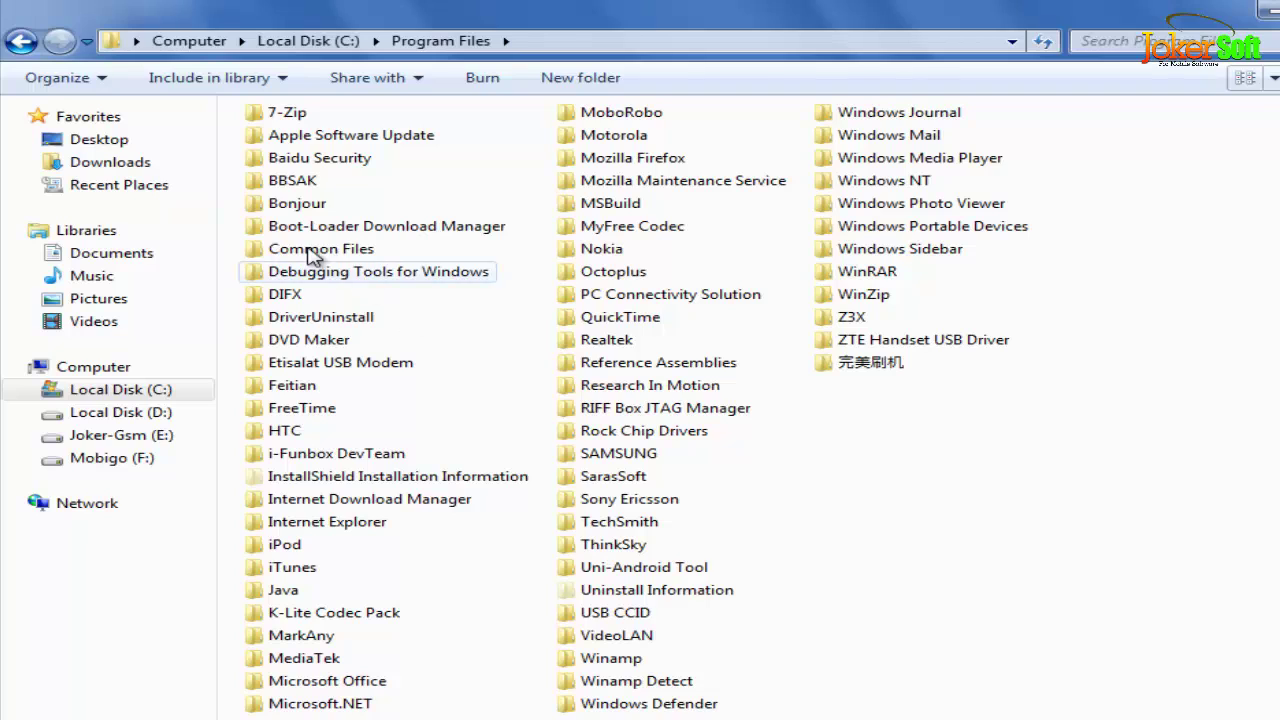
double_click(345, 252)
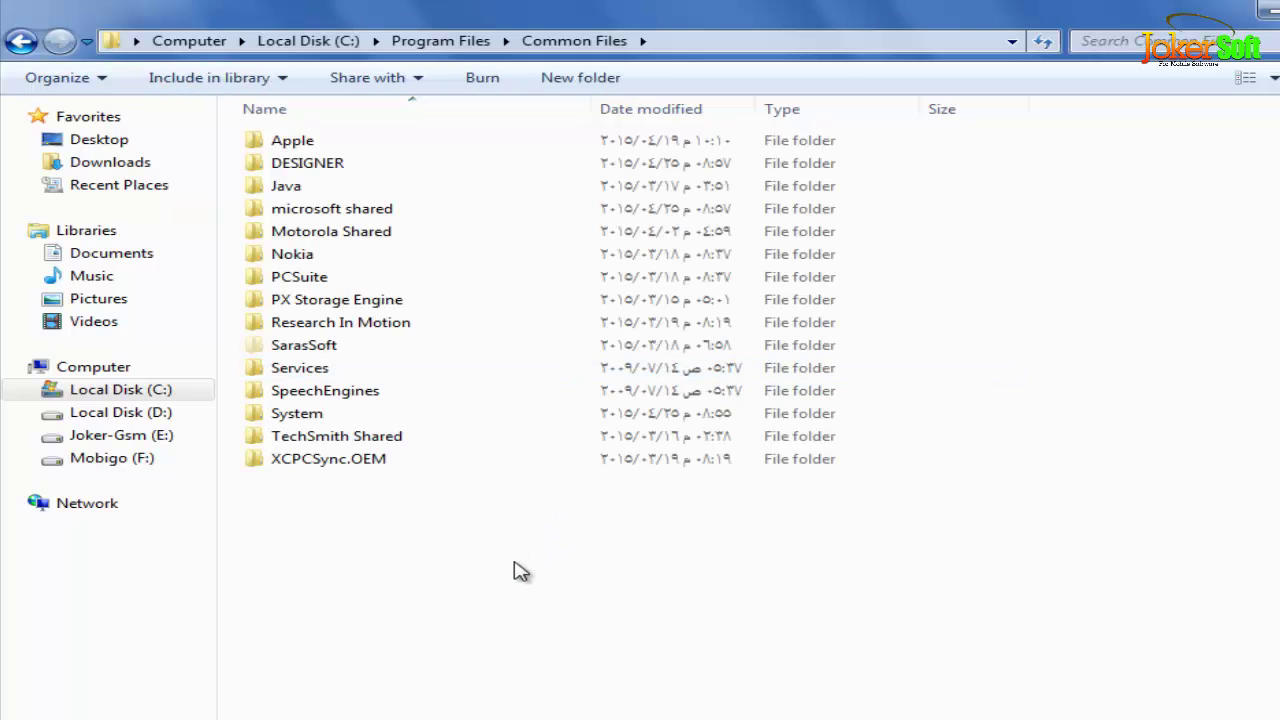
double_click(336, 333)
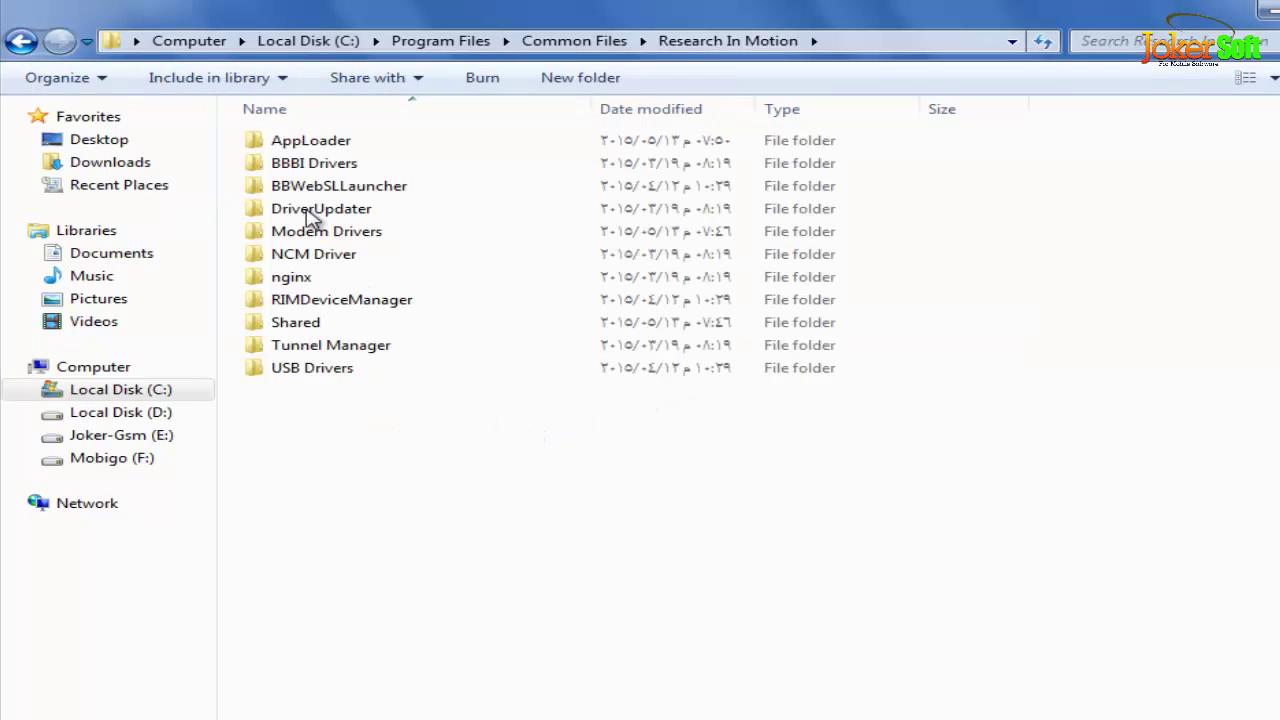
double_click(318, 142)
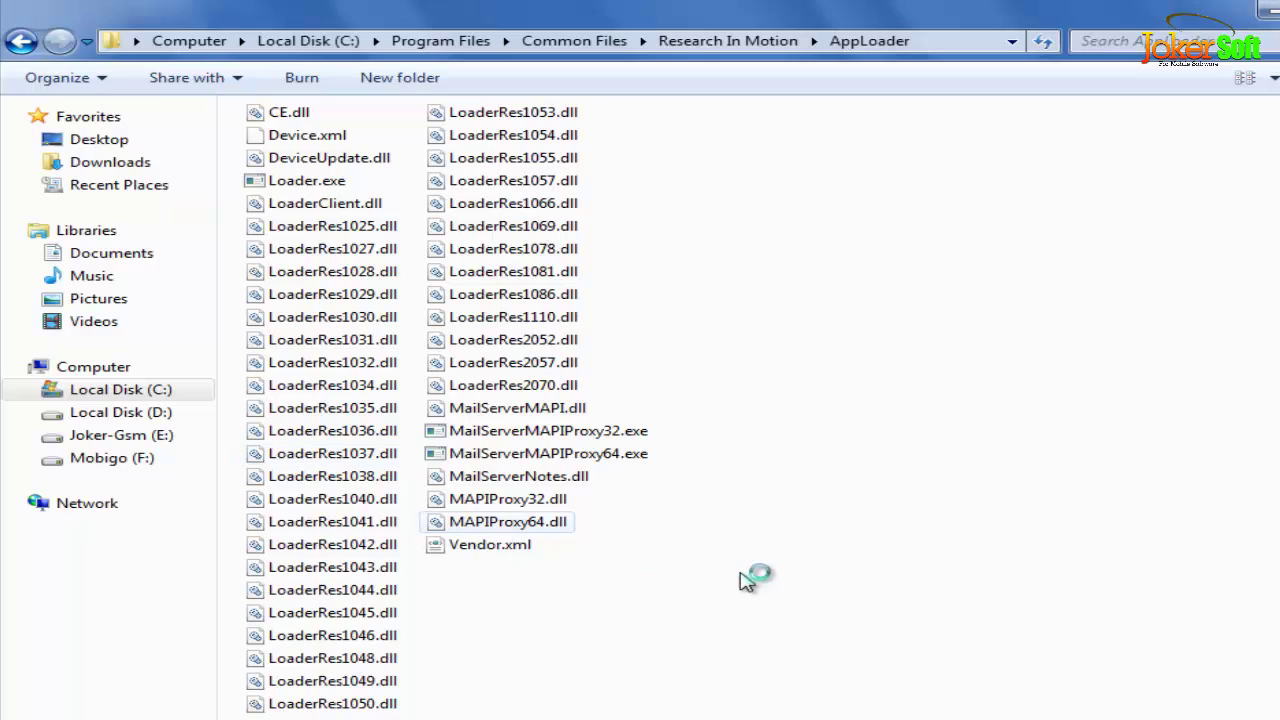
left_click(945, 43)
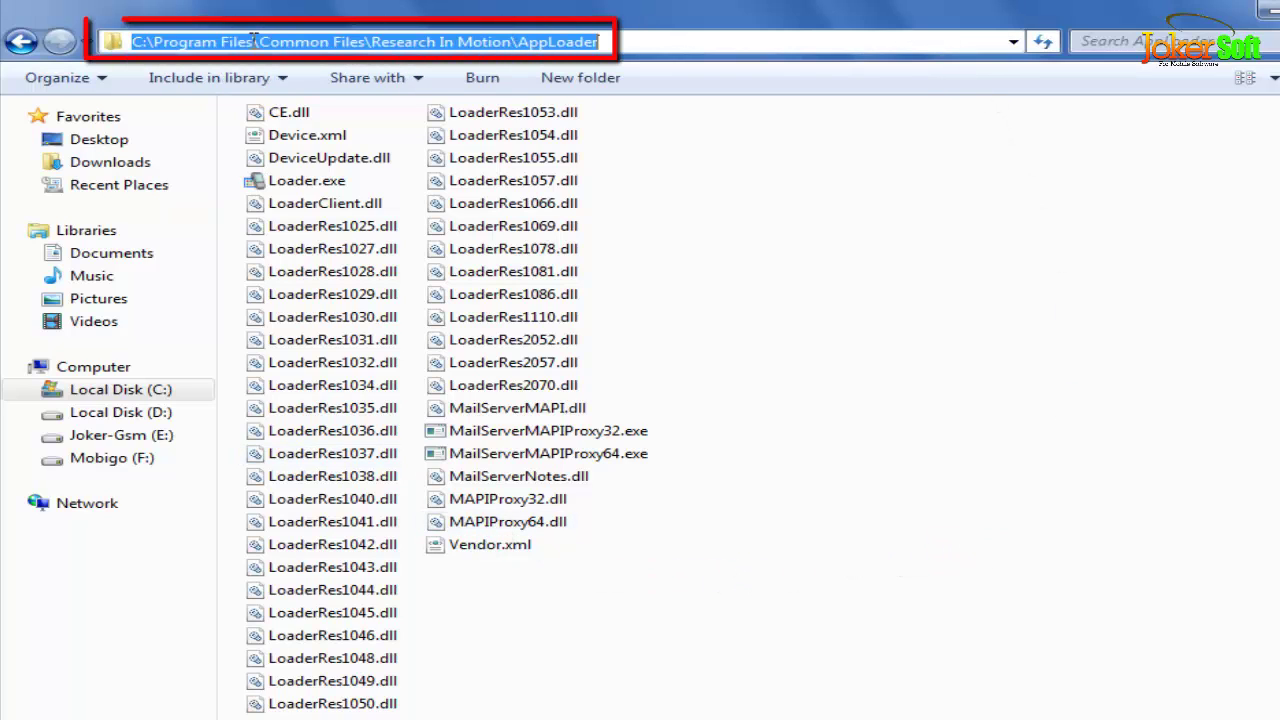
left_click(838, 577)
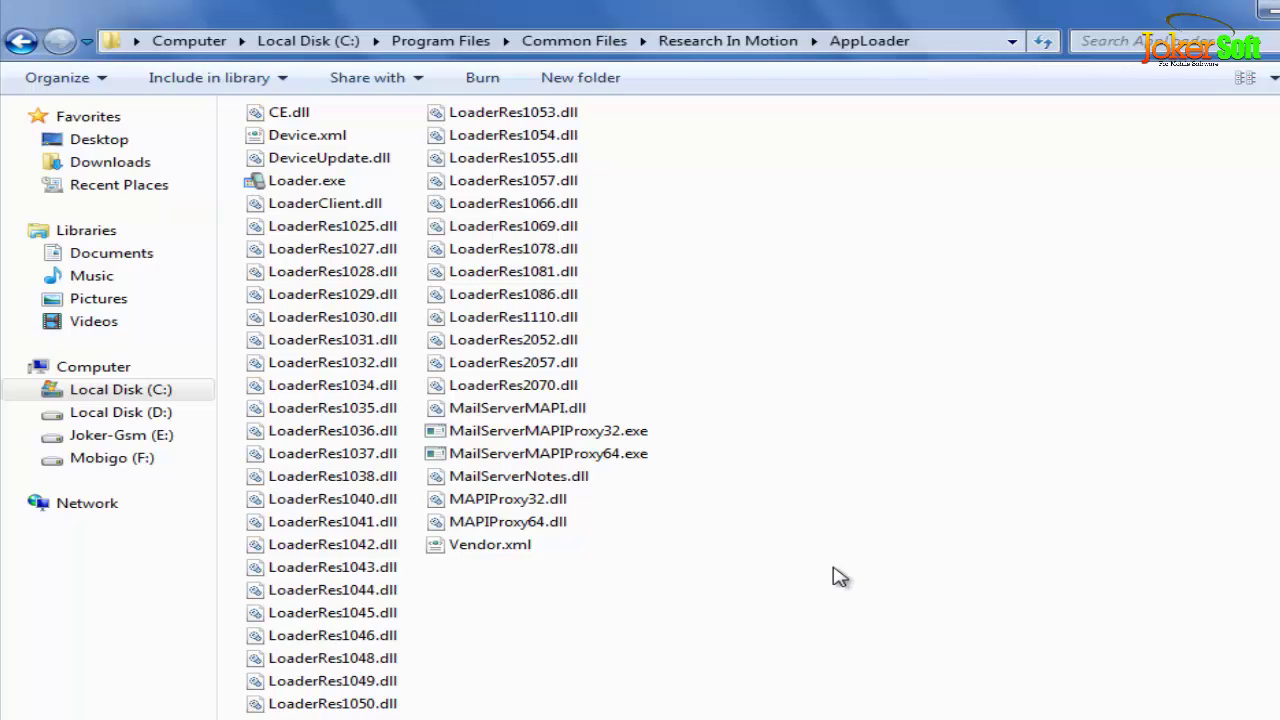
- Permanently delete Vendor.xml from the AppLoader folder
left_click(515, 553)
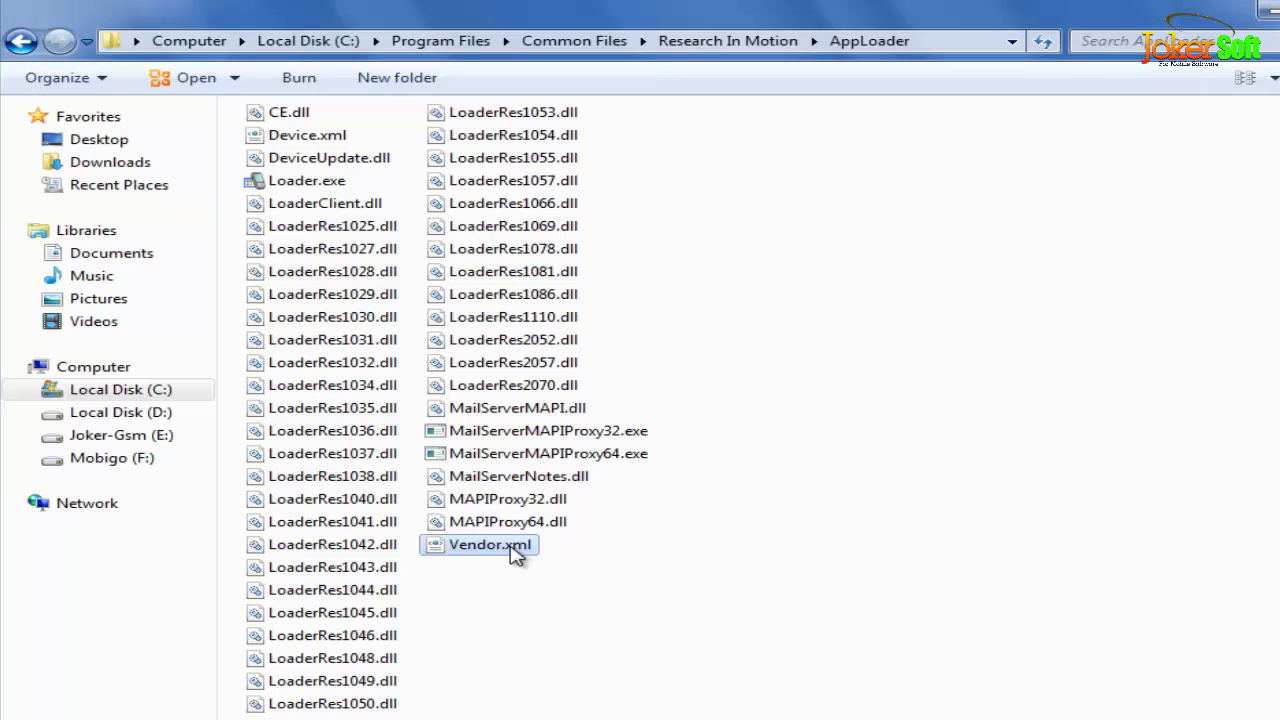
key("shift+Delete")
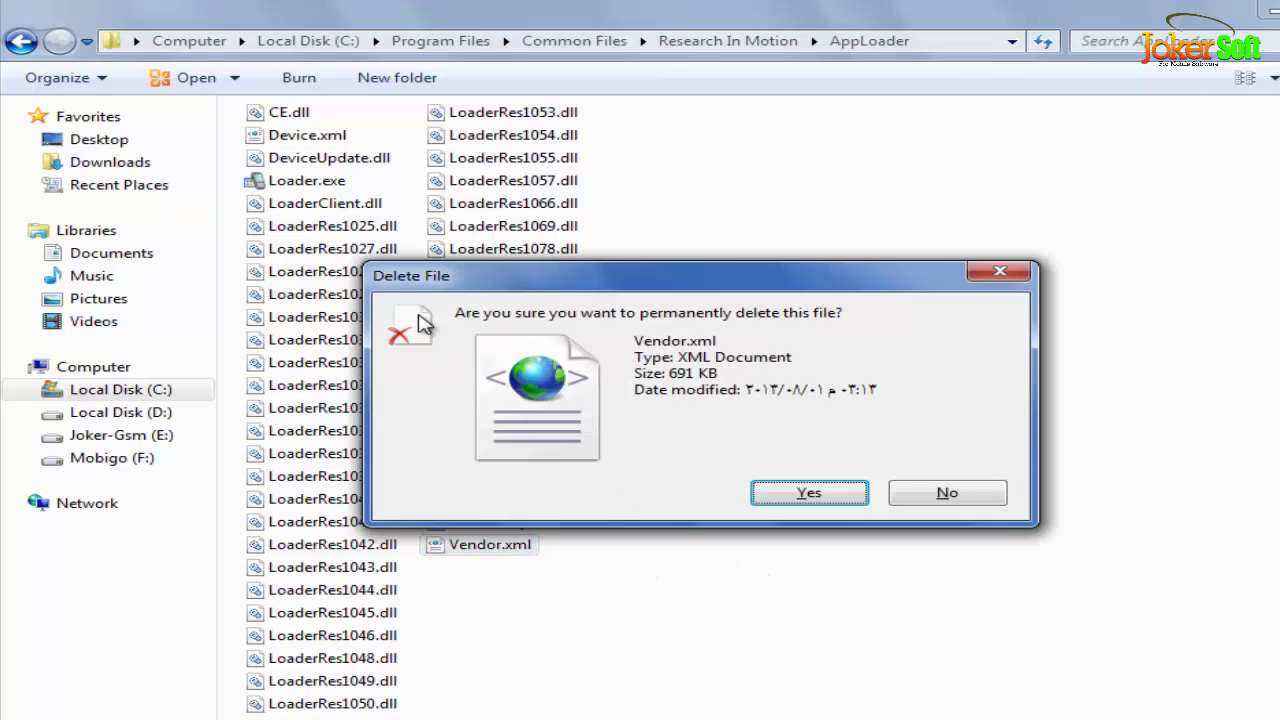
left_click(810, 495)
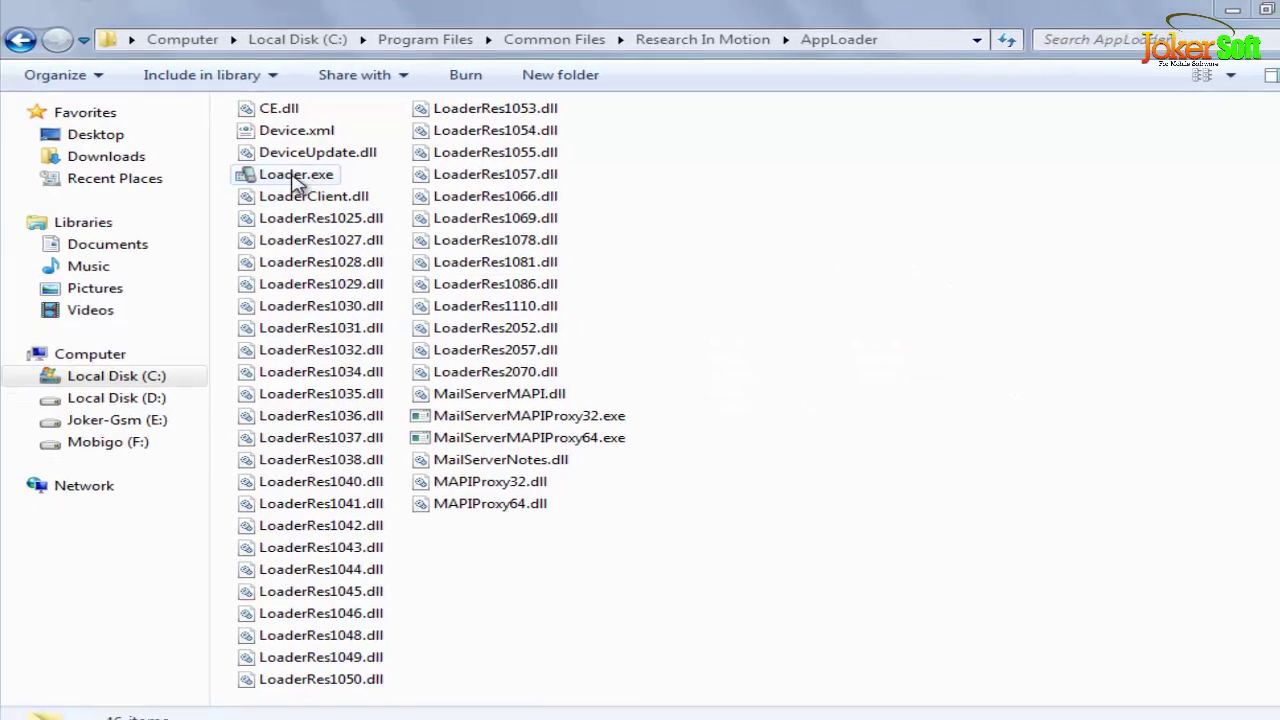
- Run Loader.exe from the AppLoader folder and minimize the folder window
double_click(288, 168)
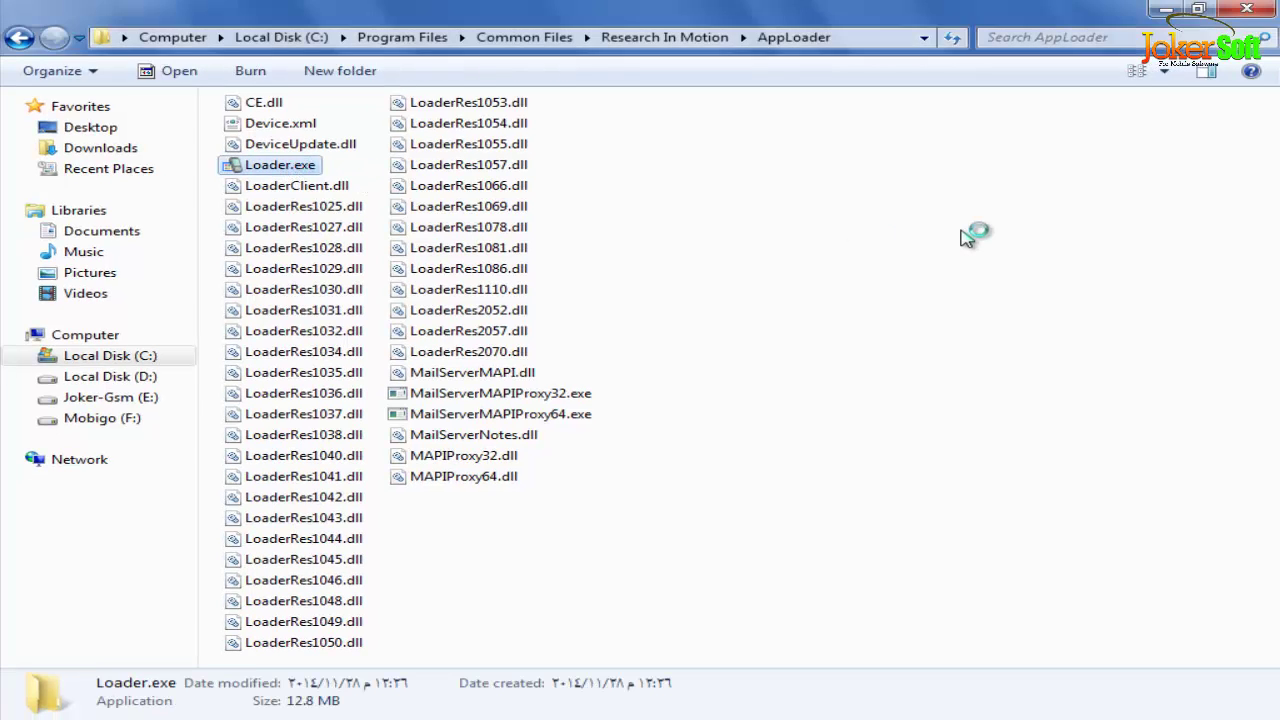
left_click(1122, 149)
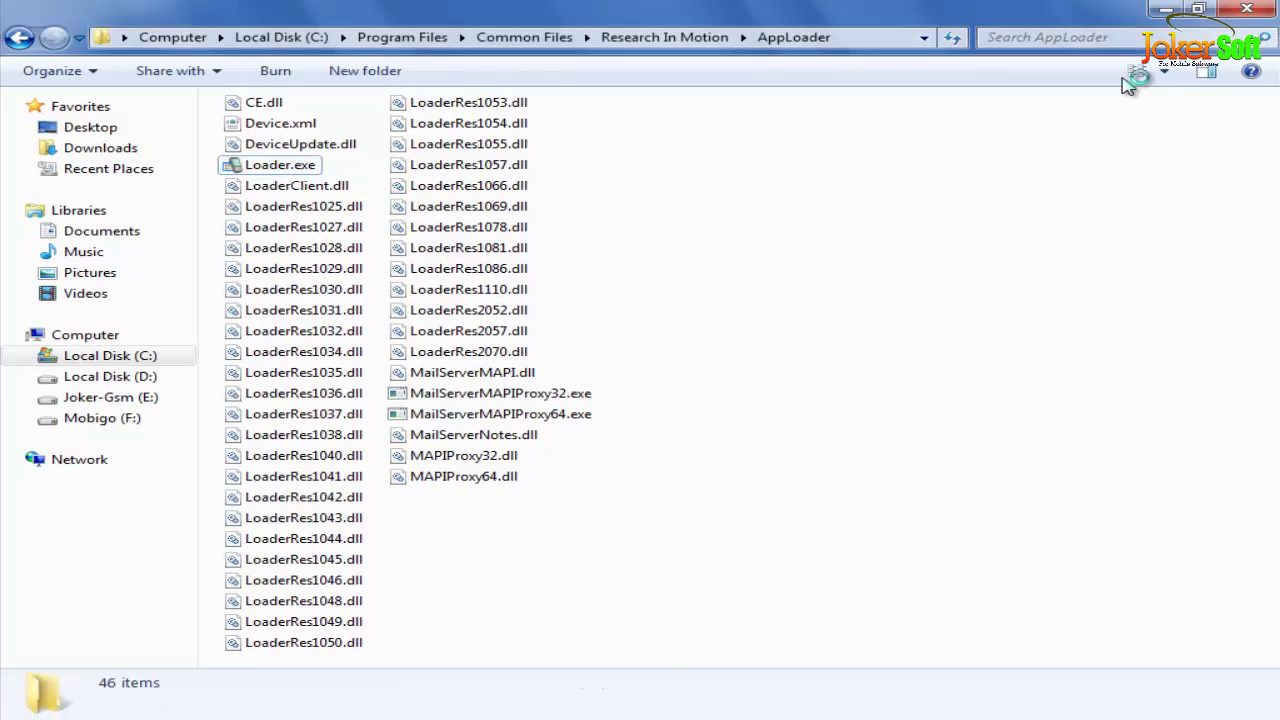
left_click(1165, 10)
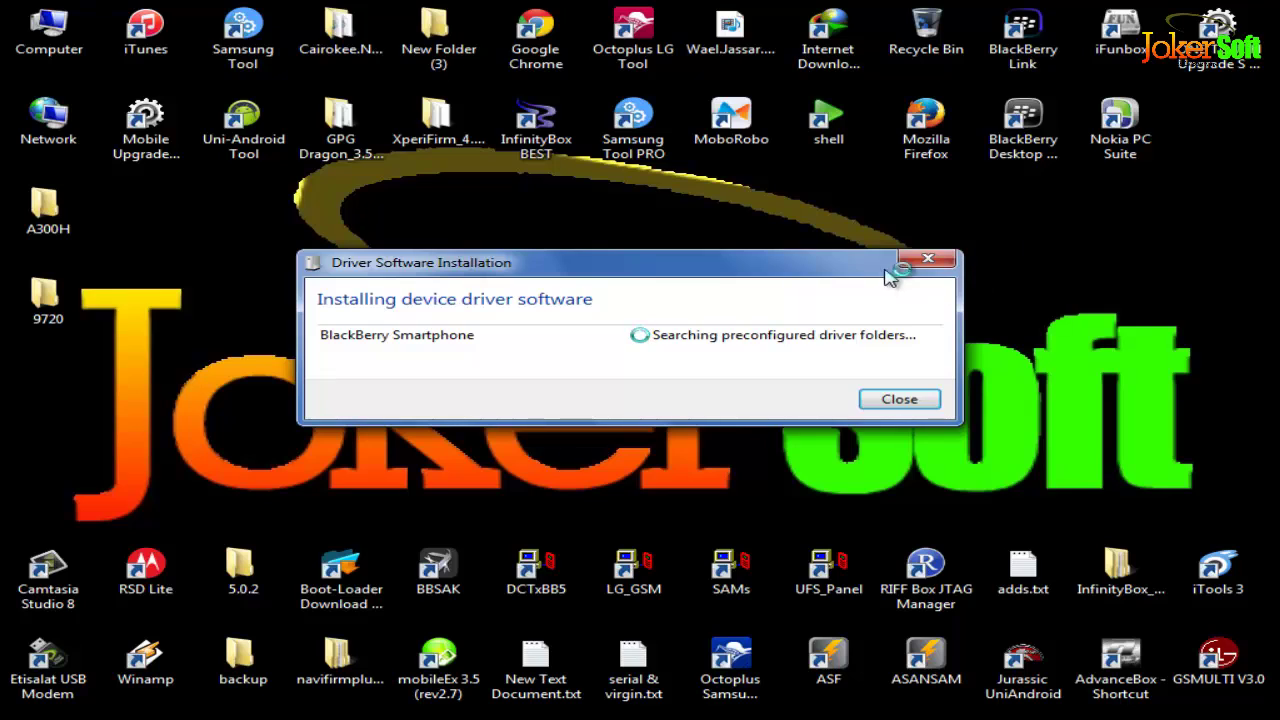
- Move the driver installation window aside and bring the Application Loader Wizard to the front
left_click_drag(850, 262, 860, 214)
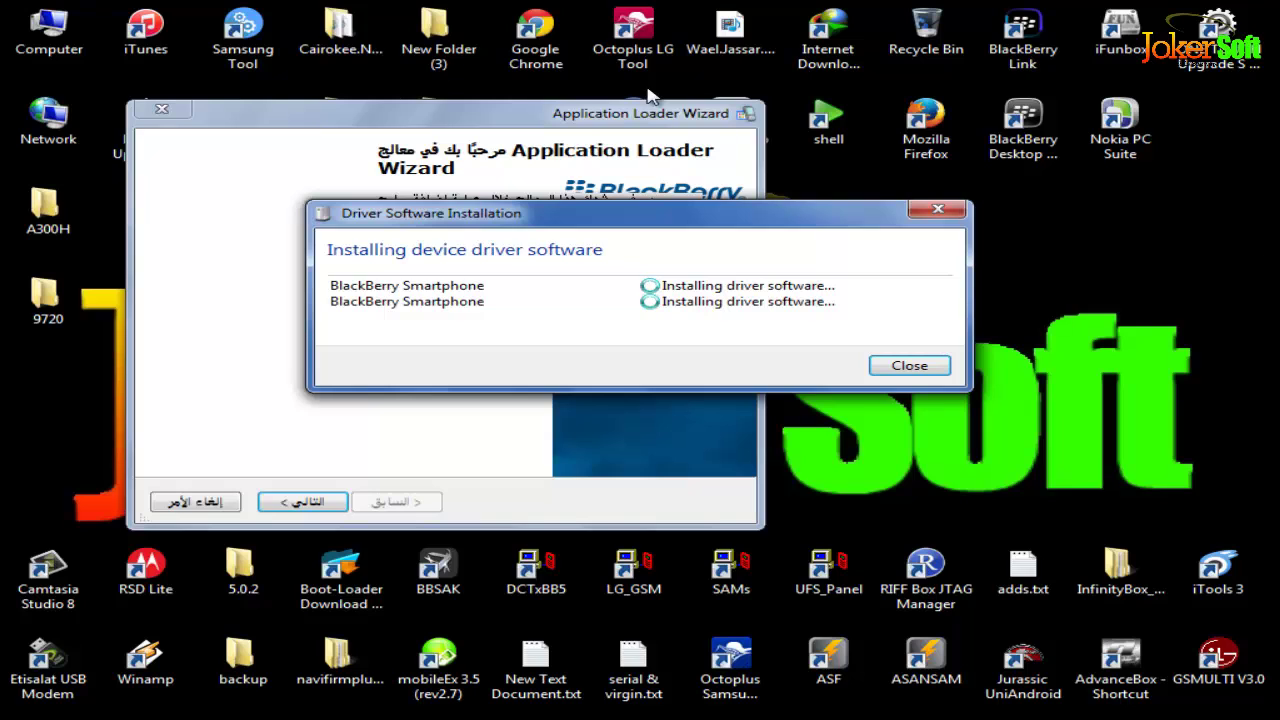
left_click_drag(573, 117, 734, 88)
left_click(963, 262)
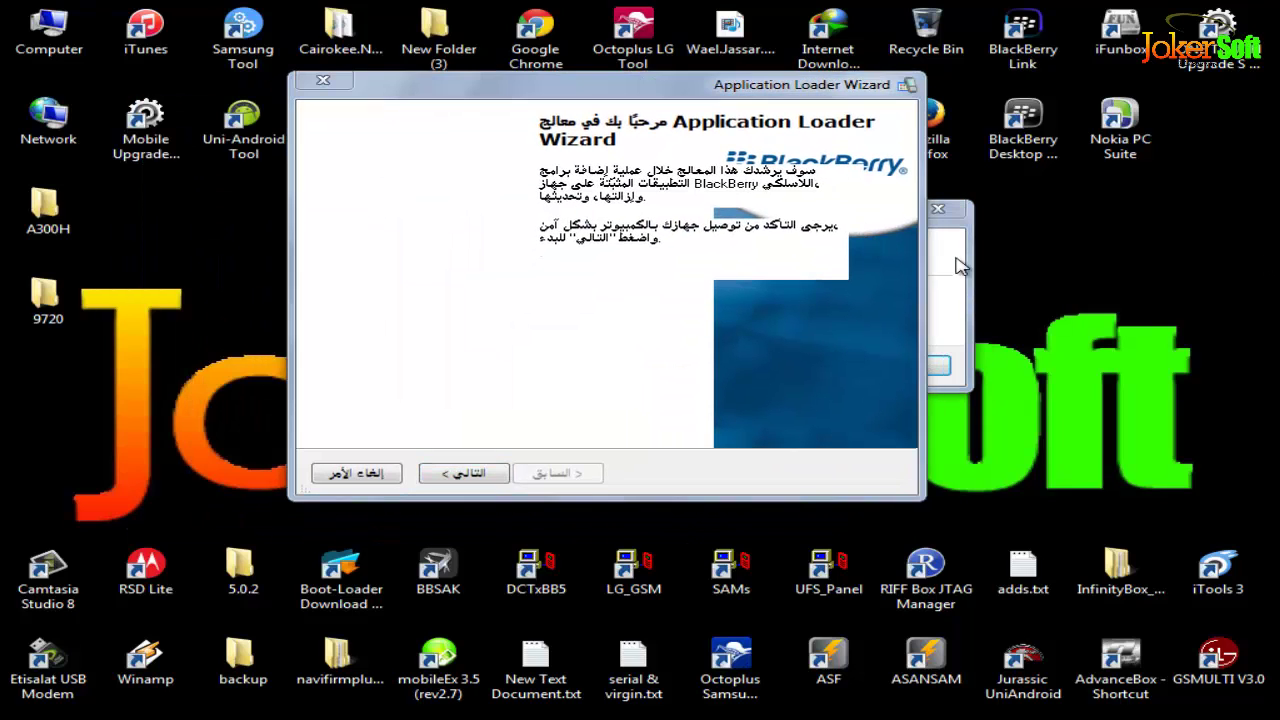
left_click_drag(800, 213, 1050, 223)
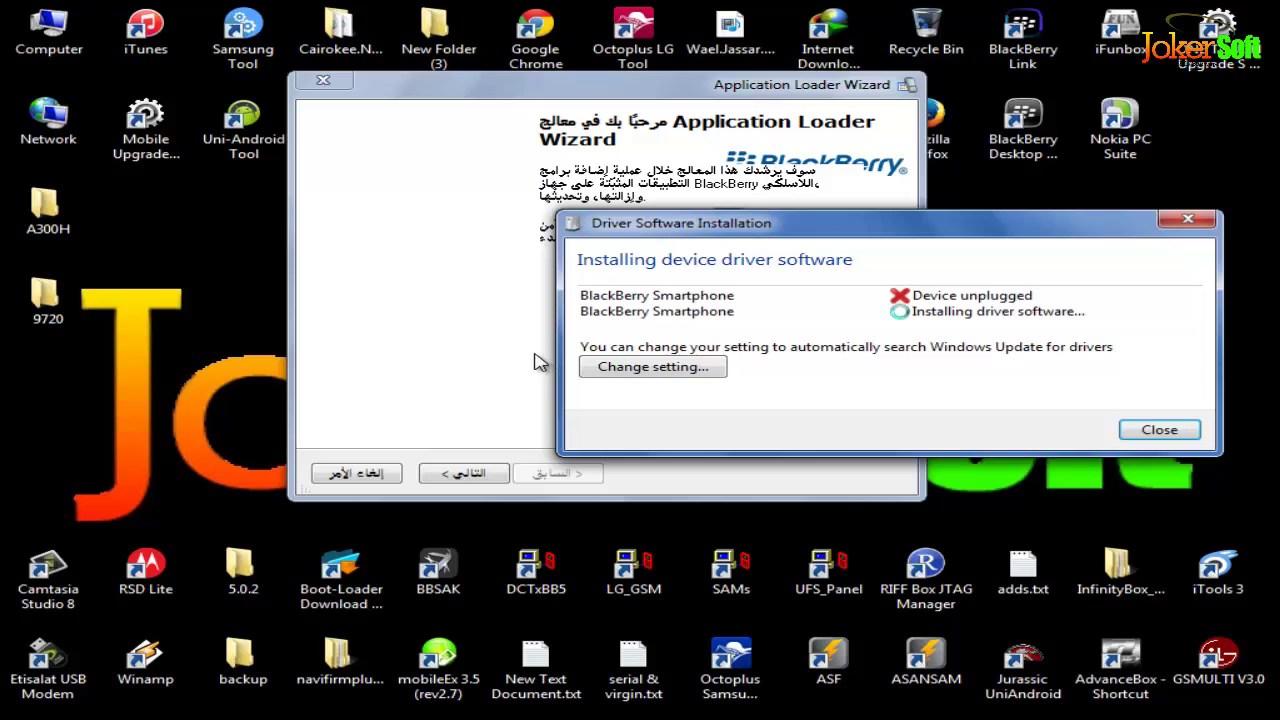
left_click(503, 360)
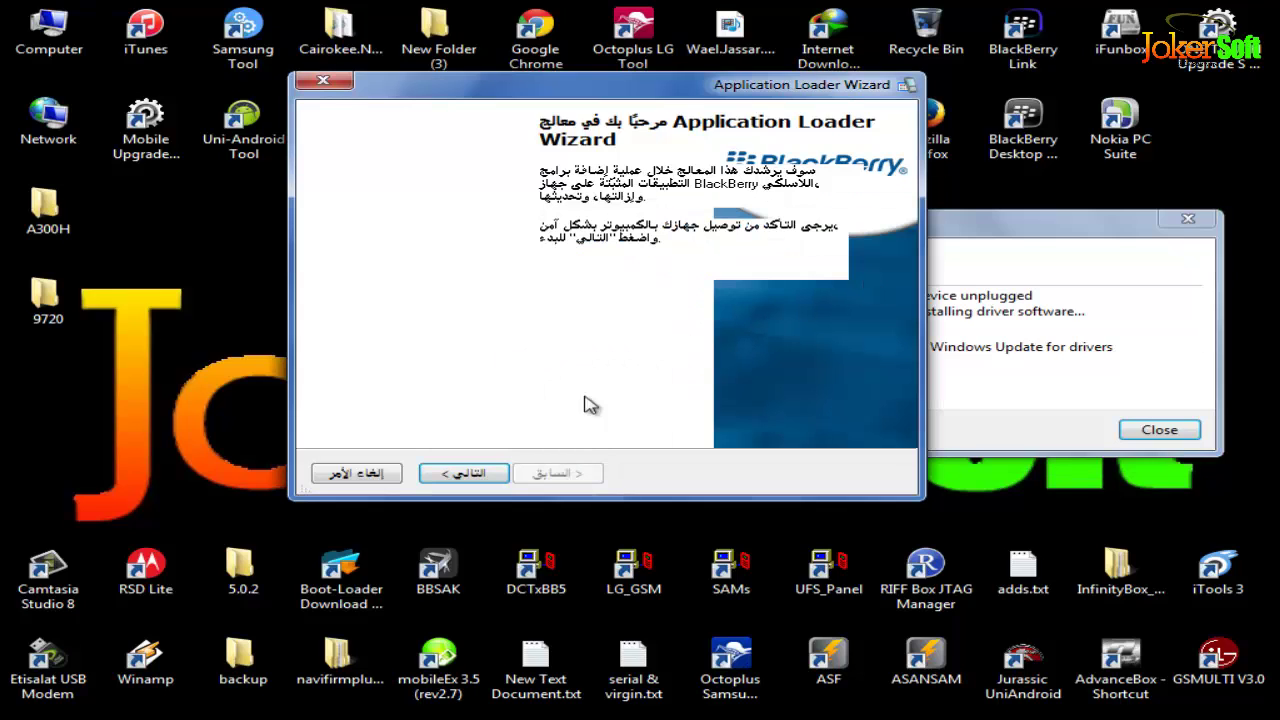
- Advance the Application Loader Wizard past the welcome page and continue with the detected USB connection to the phone
left_click(494, 474)
left_click(477, 476)
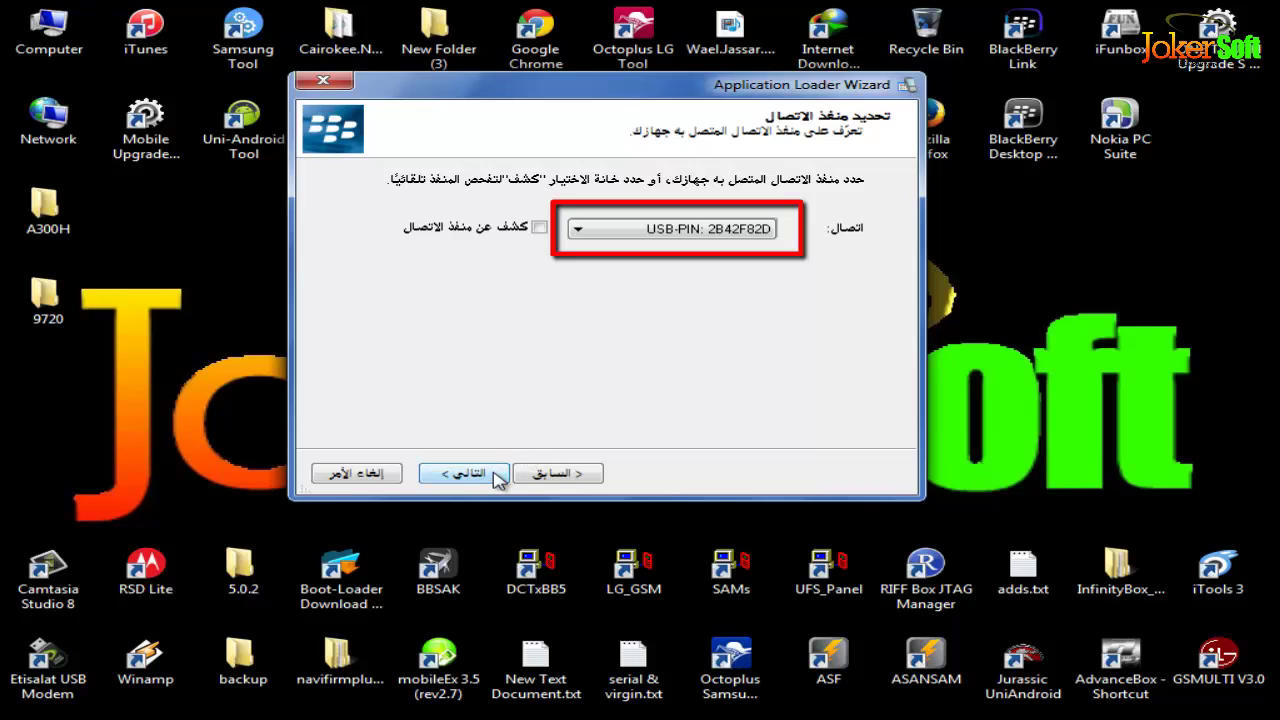
key("Return")
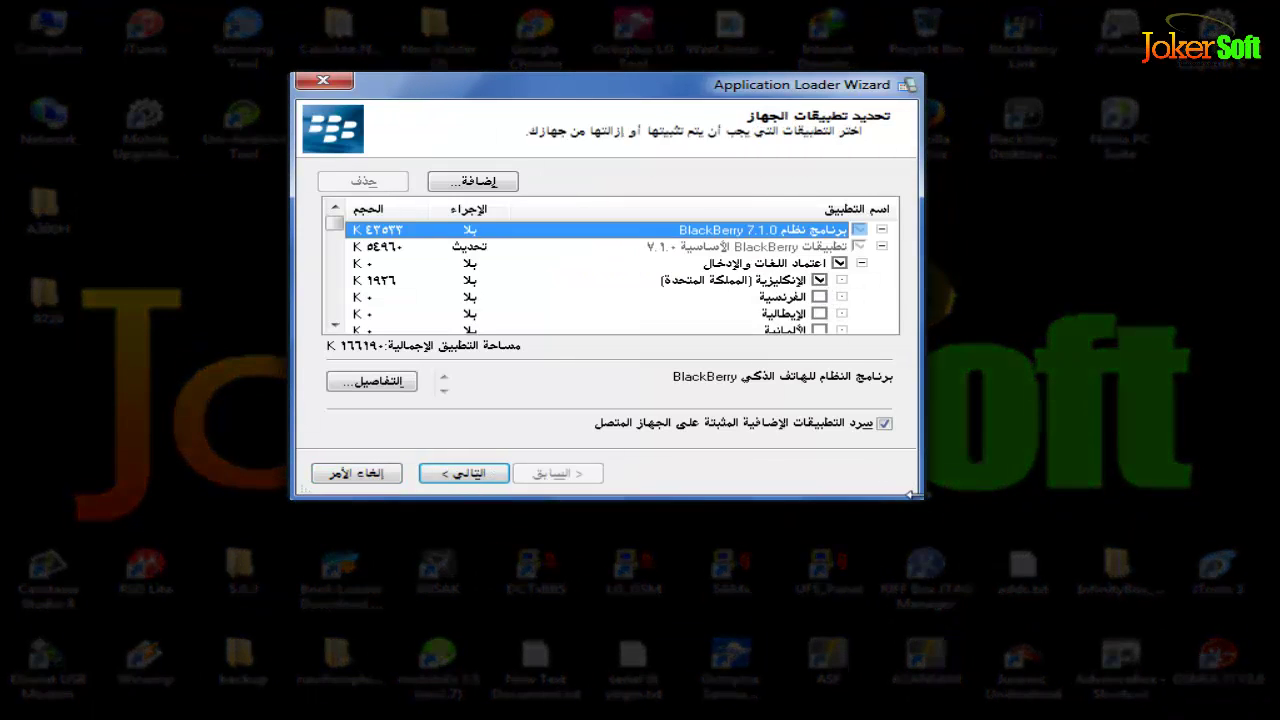
- Include Arabic (العربية) language support among the device applications to install
left_click_drag(913, 494, 922, 494)
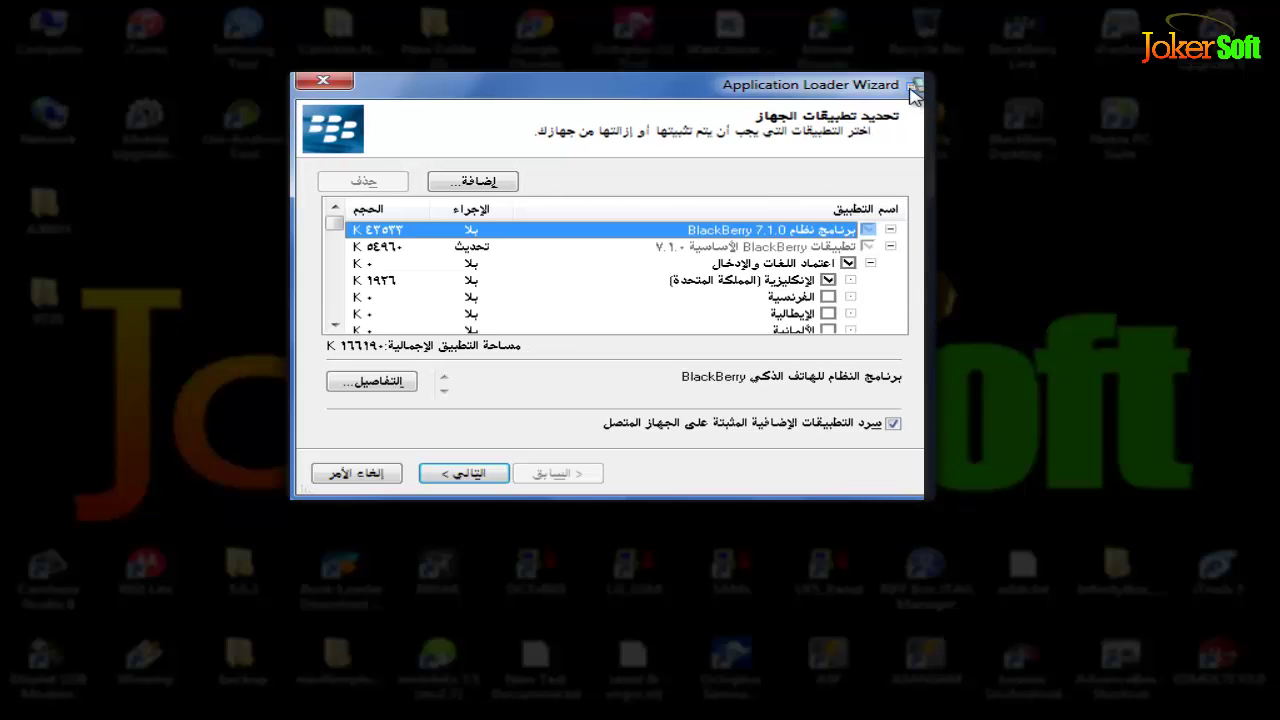
left_click(335, 324)
left_click(335, 324)
left_click(335, 324)
left_click(335, 324)
left_click(335, 324)
left_click(335, 324)
left_click(335, 324)
left_click(335, 324)
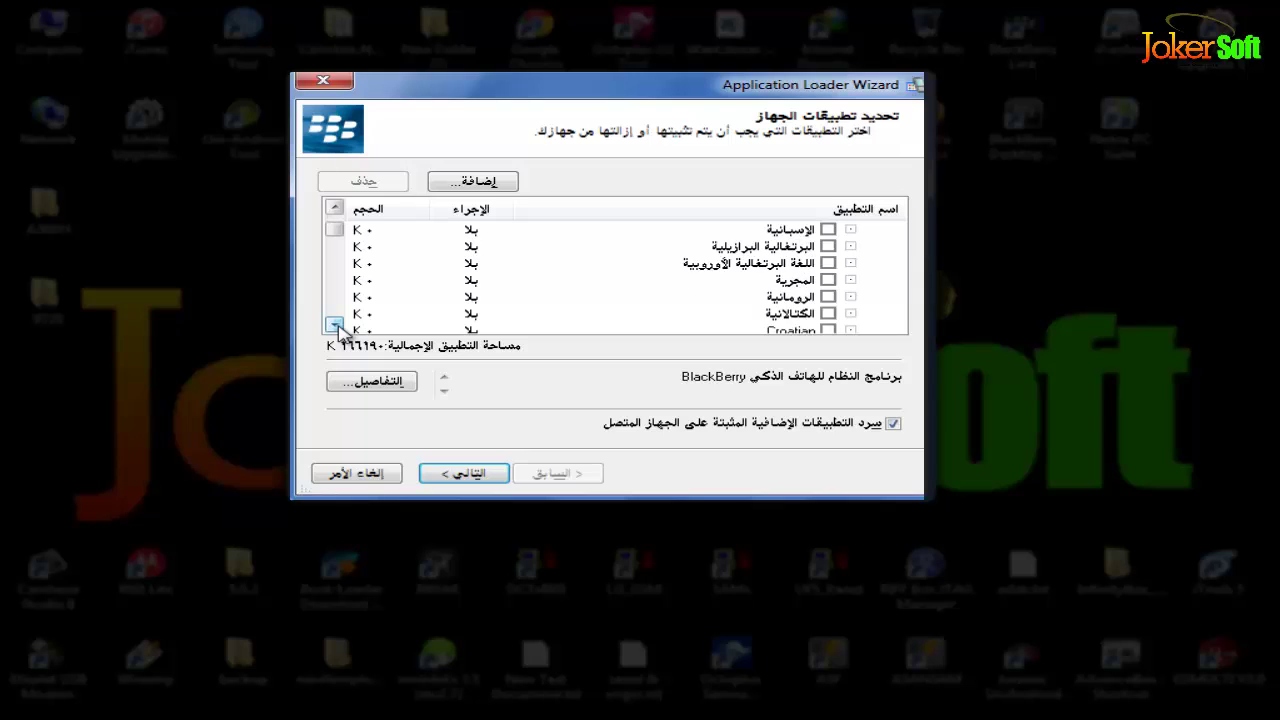
left_click(335, 324)
left_click(335, 324)
left_click(335, 324)
left_click(335, 324)
left_click(335, 324)
left_click(335, 324)
left_click(335, 324)
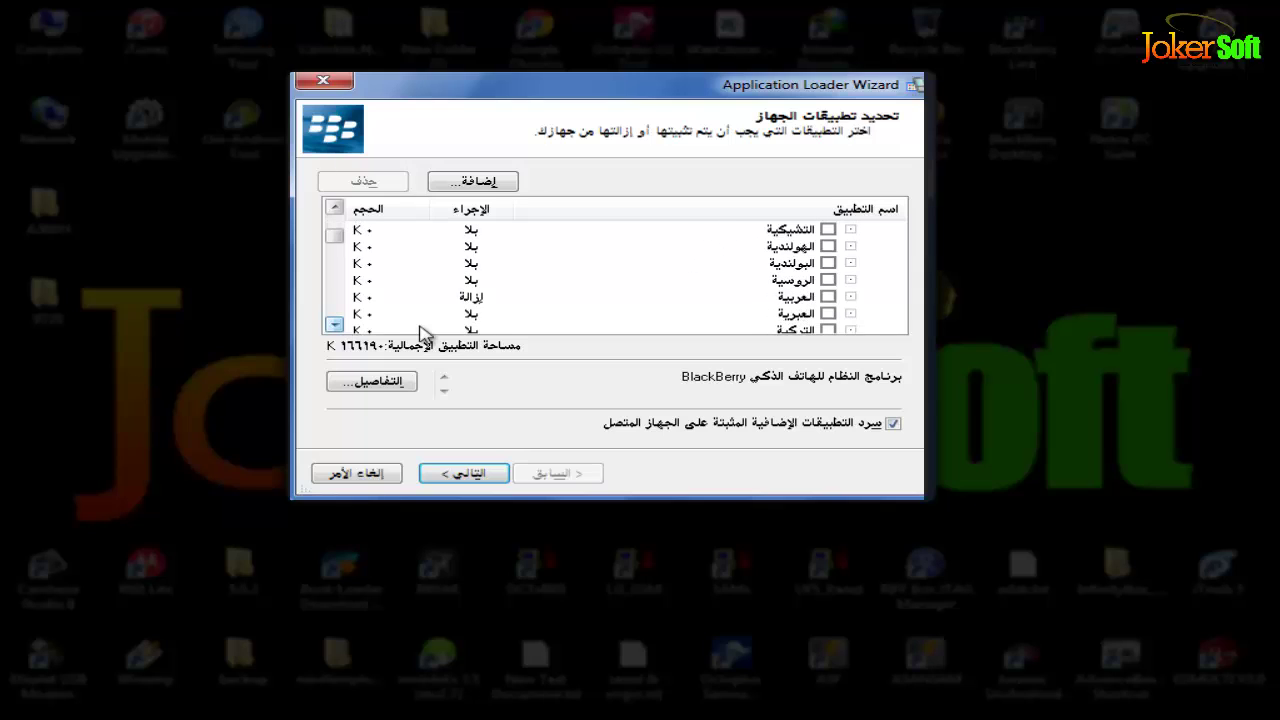
left_click(828, 296)
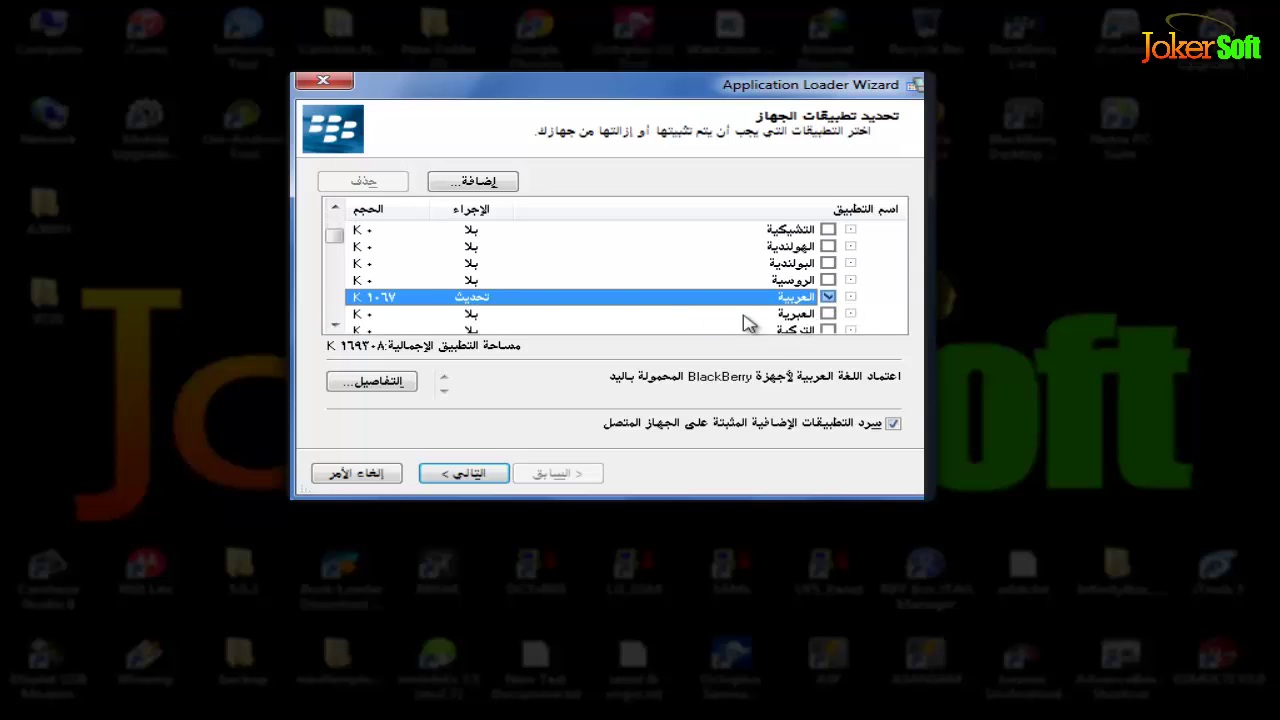
- Add BlackBerry App World and Facebook to the device applications selected for installation
left_click_drag(335, 245, 343, 273)
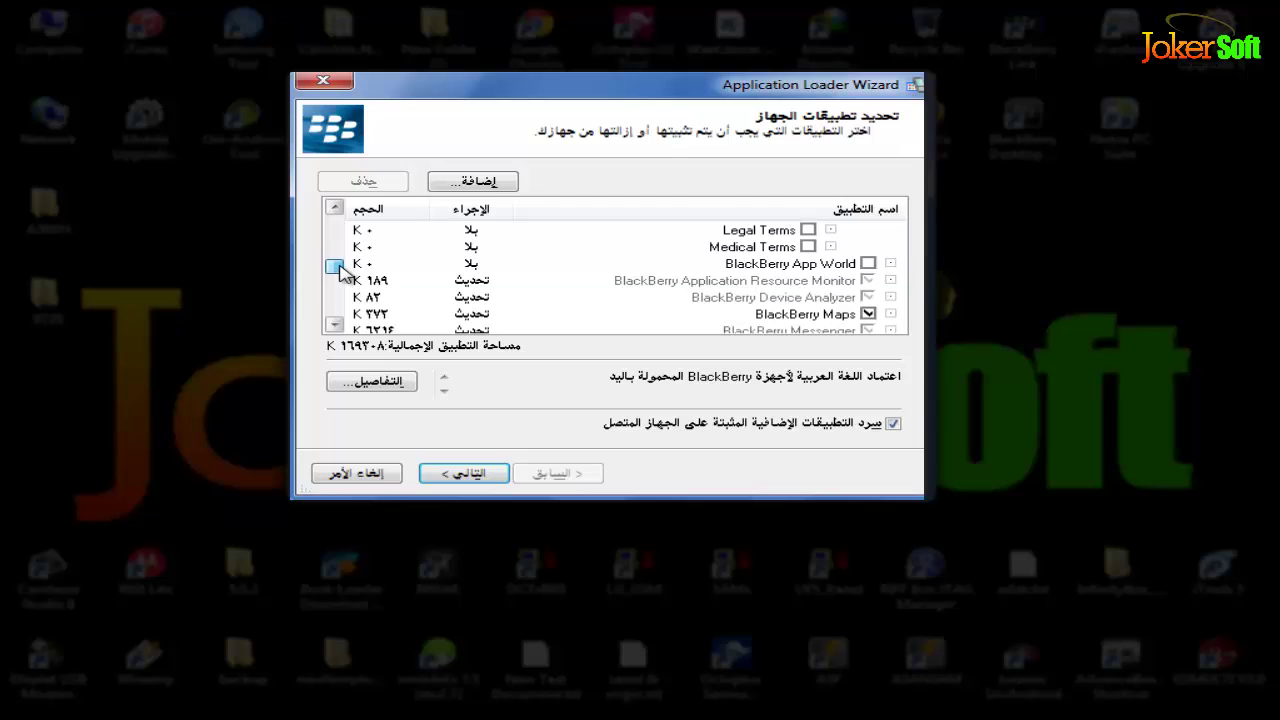
left_click(868, 264)
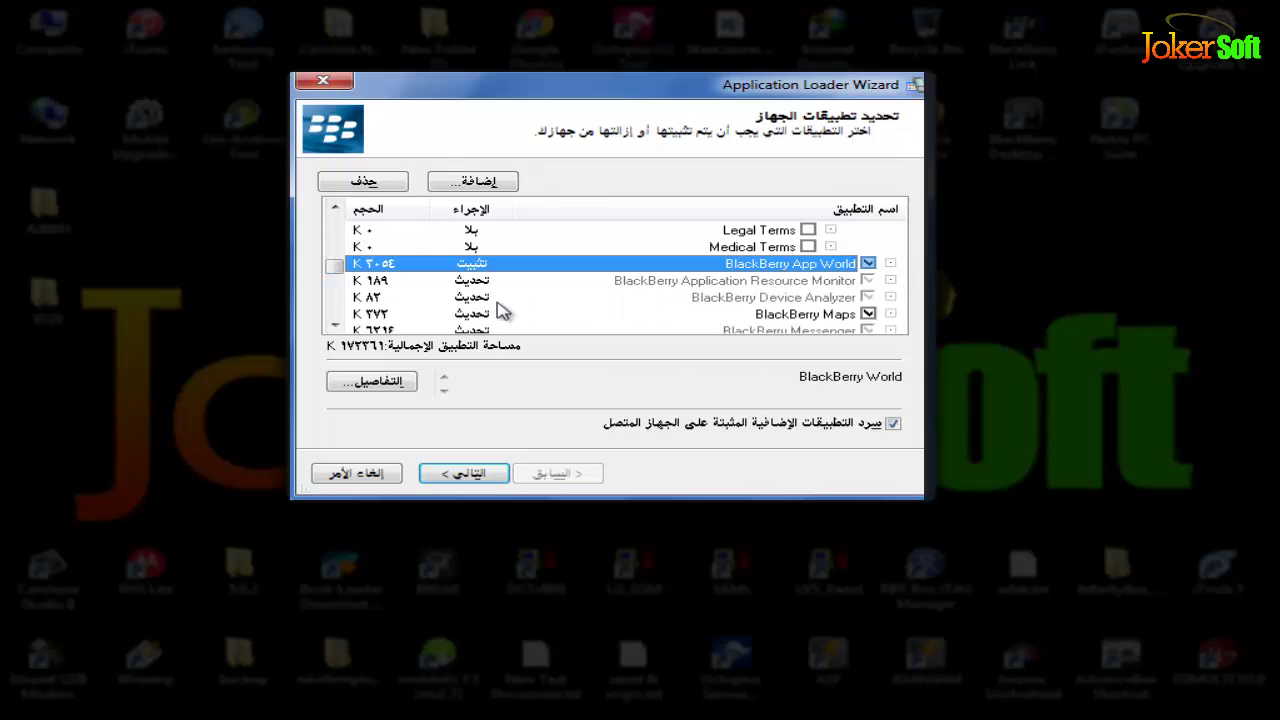
left_click_drag(340, 278, 343, 282)
left_click(868, 281)
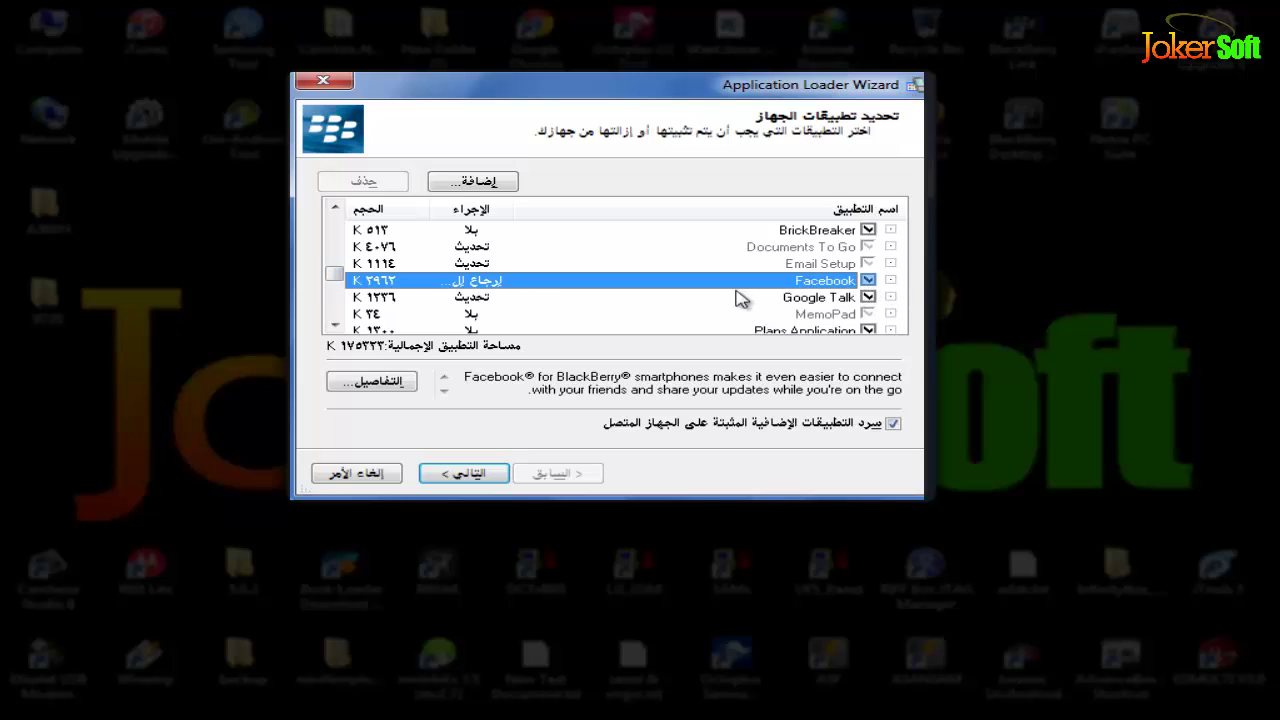
left_click_drag(340, 281, 344, 322)
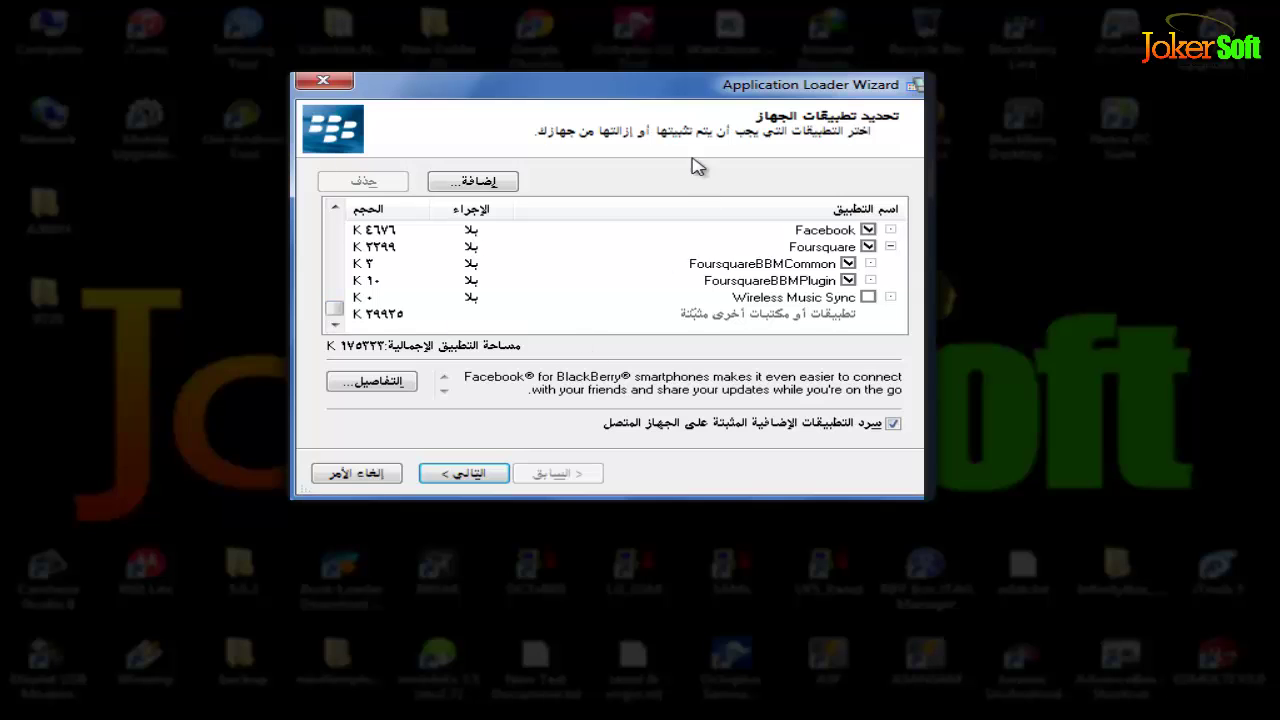
- Accept the application selection, run the loading process on the phone, and close the wizard once it completes
left_click(490, 474)
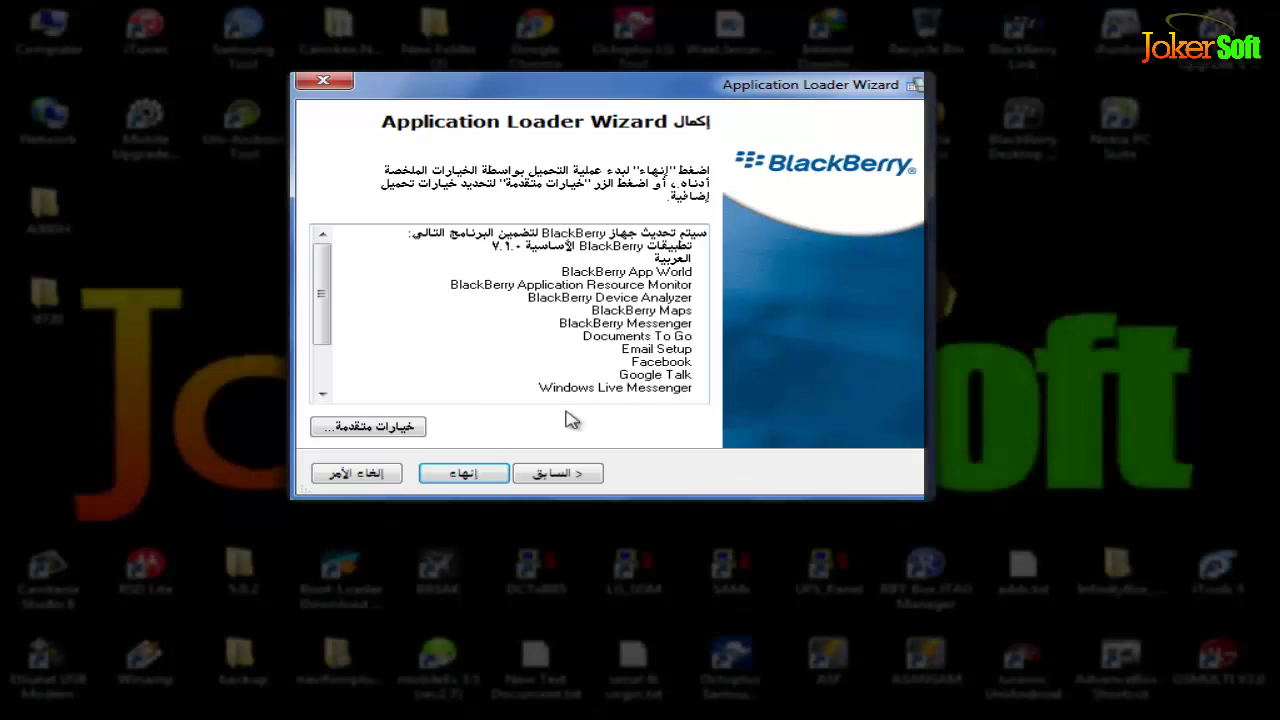
left_click(463, 473)
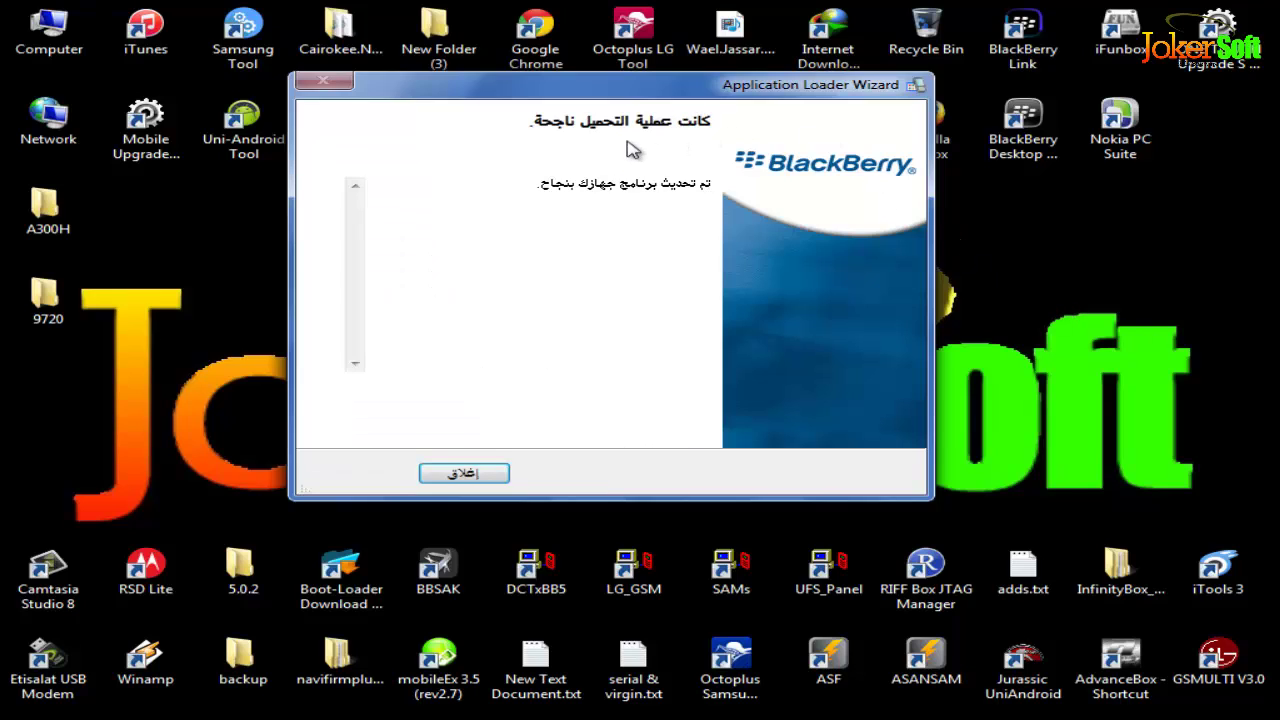
left_click(500, 476)
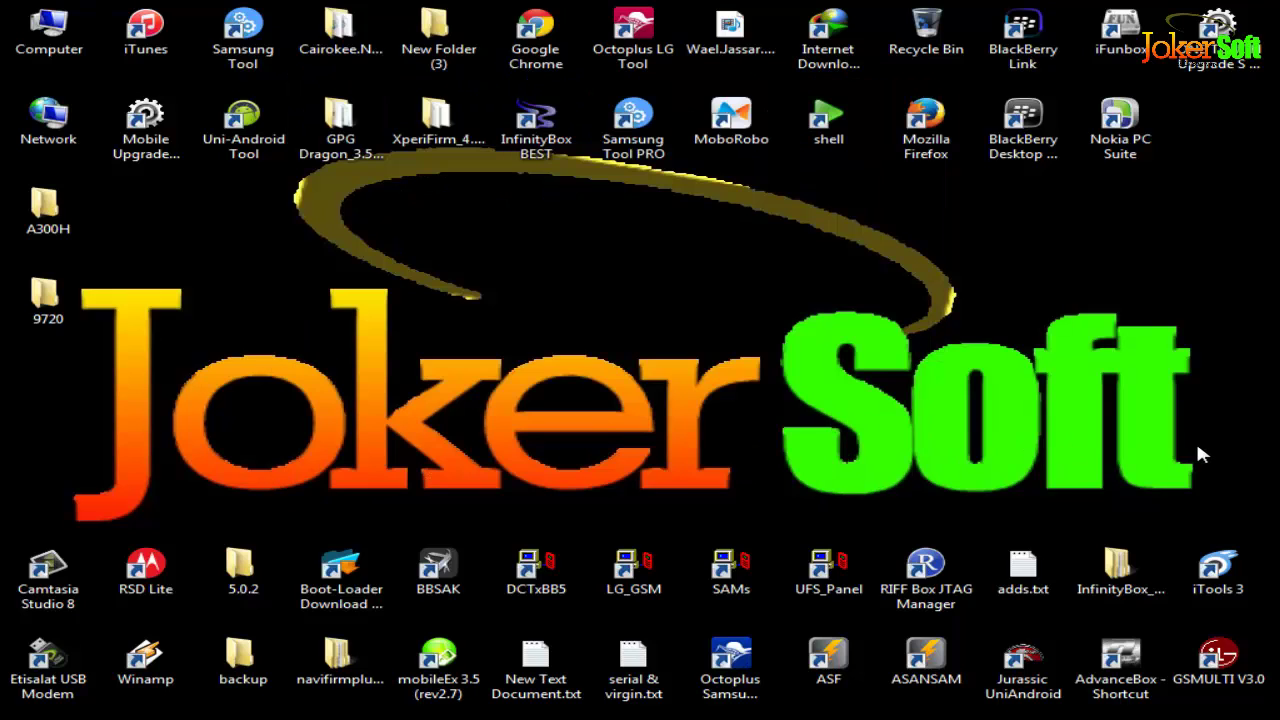